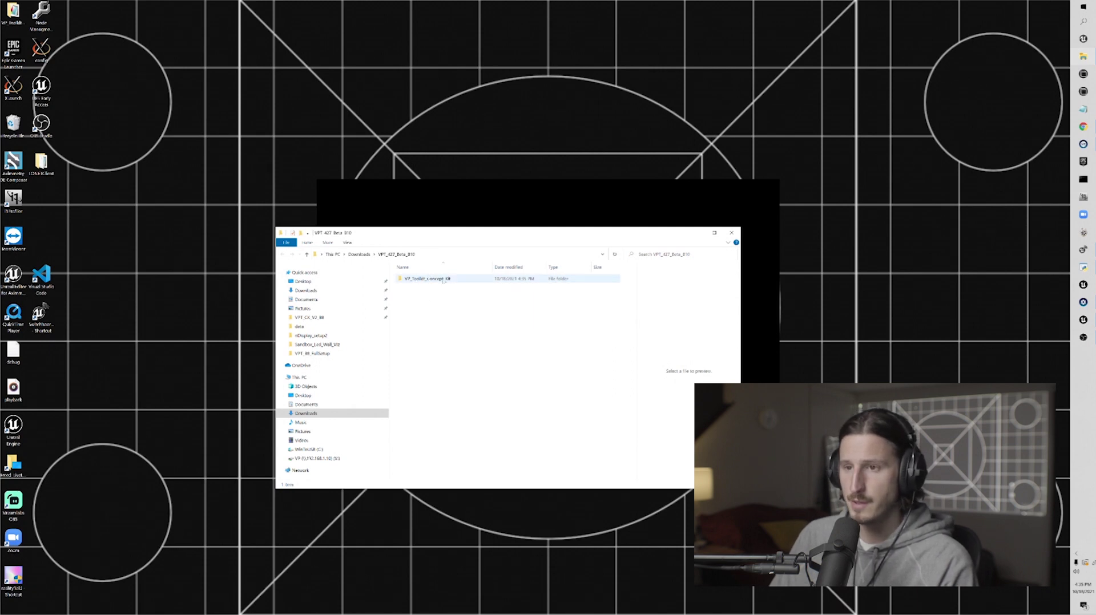
# Copy the VP_Toolkit_Concept_Kit folder and browse to V: > Unreal Projects.
pyautogui.rightClick(424, 279)
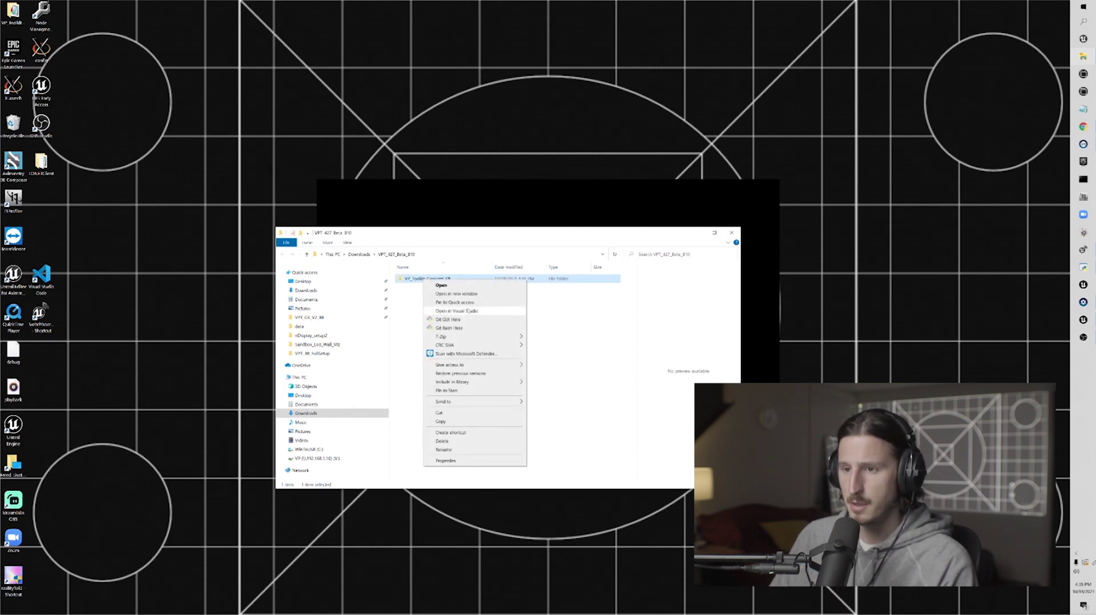
pyautogui.click(454, 420)
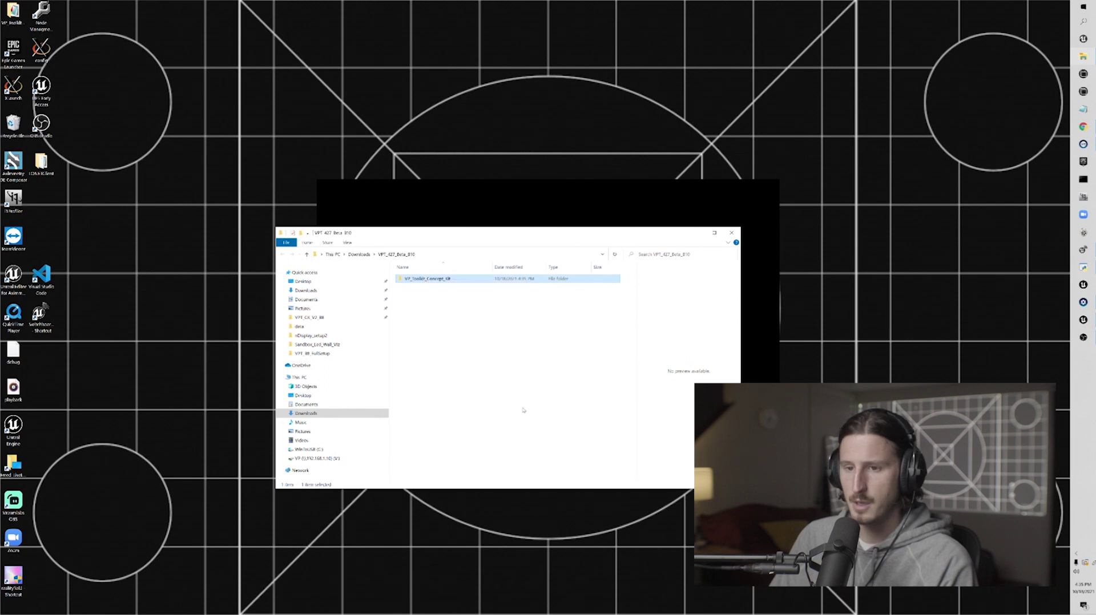
pyautogui.click(314, 458)
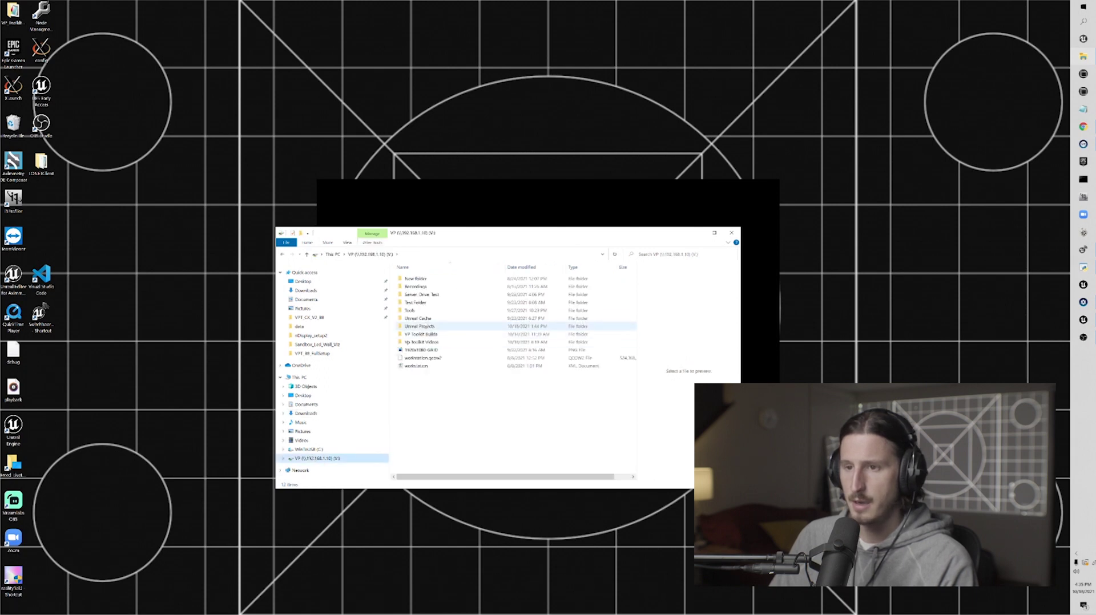
pyautogui.doubleClick(421, 326)
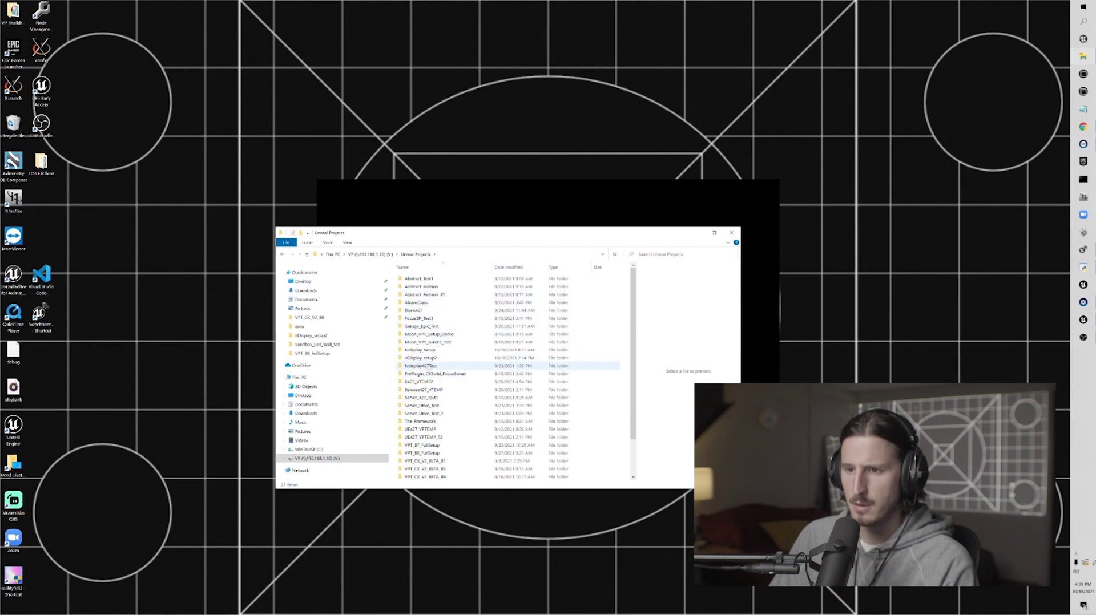
# Create a new folder named Plugins inside nDisplay_setup2 and open it.
pyautogui.doubleClick(428, 357)
pyautogui.rightClick(428, 366)
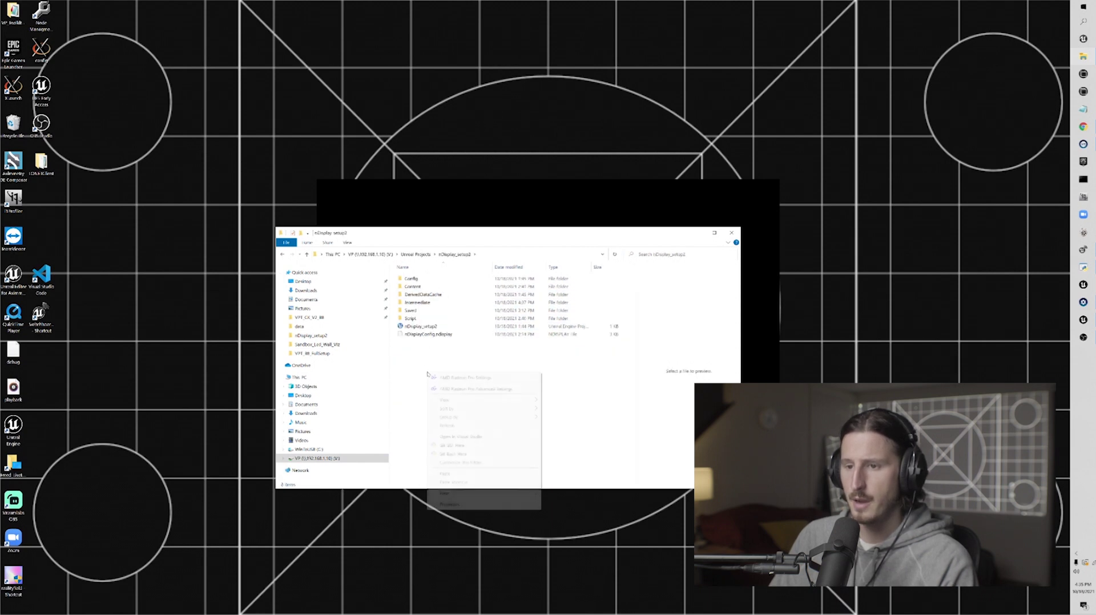
pyautogui.moveTo(504, 494)
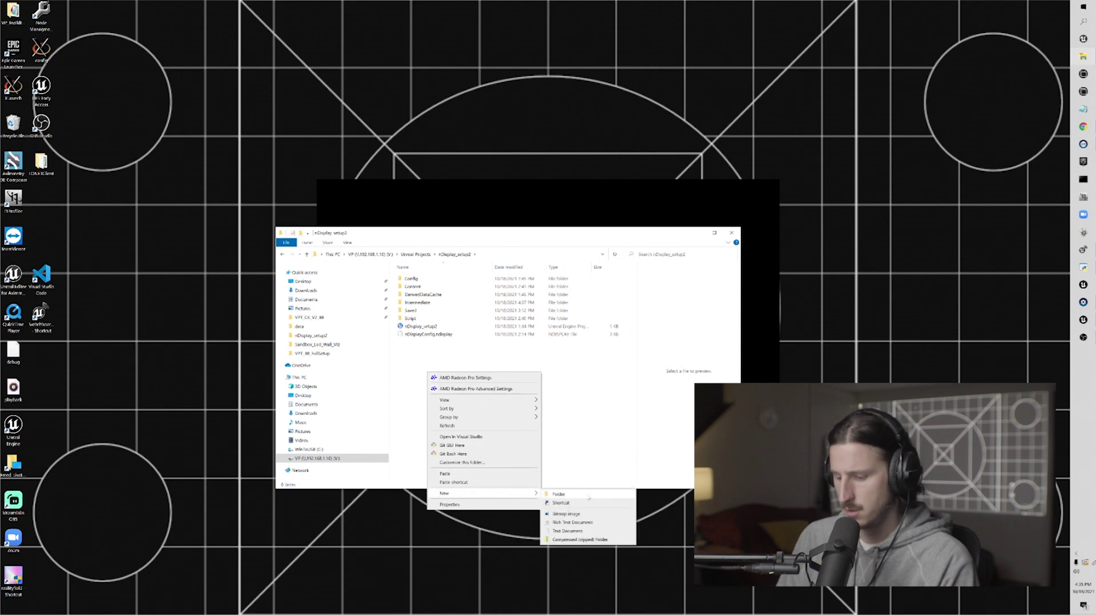
pyautogui.click(559, 494)
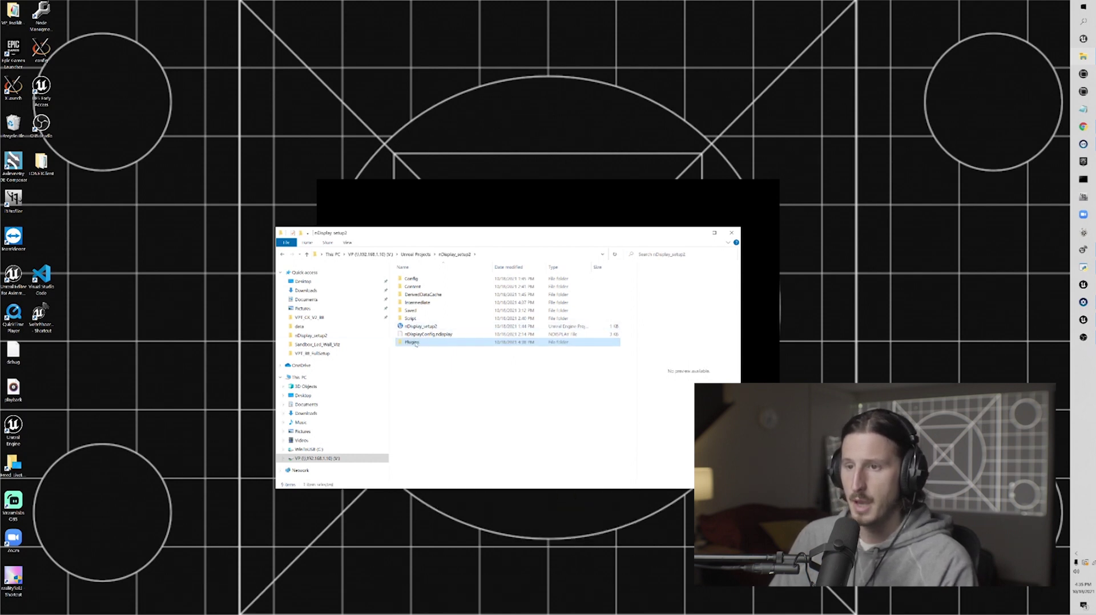
pyautogui.doubleClick(412, 343)
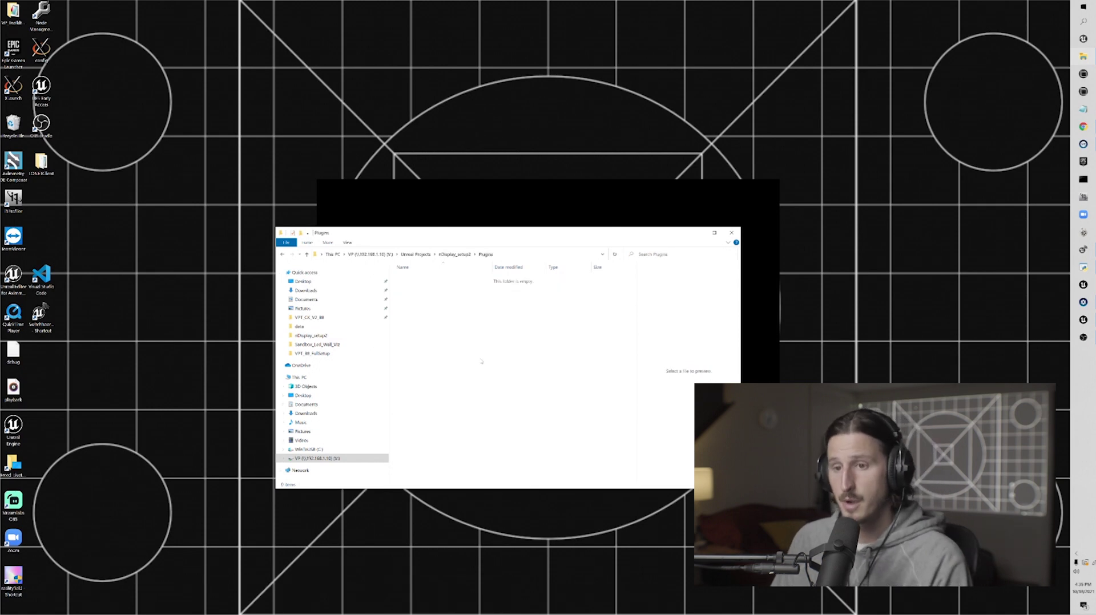
# Paste the VP_Toolkit_Concept_Kit folder into the Plugins folder.
pyautogui.hotkey('ctrl', 'v')
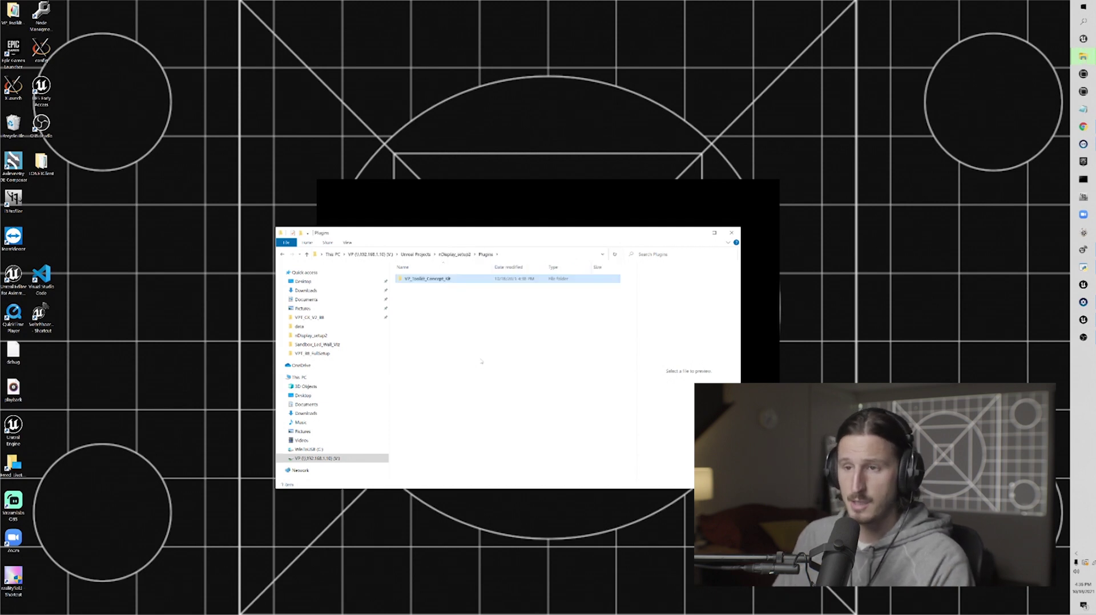
pyautogui.click(462, 358)
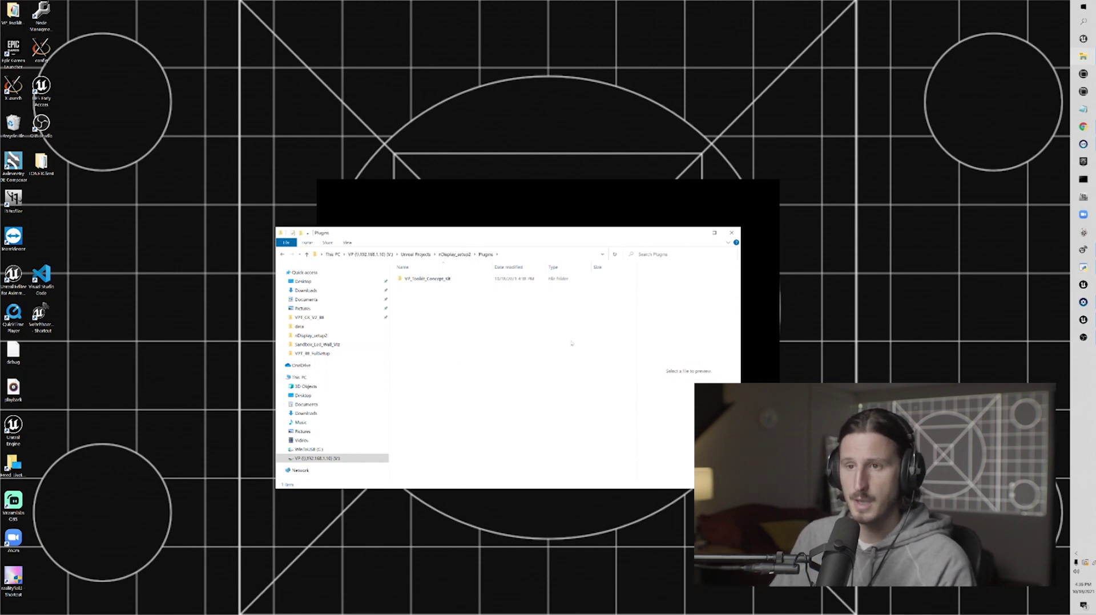
pyautogui.click(423, 279)
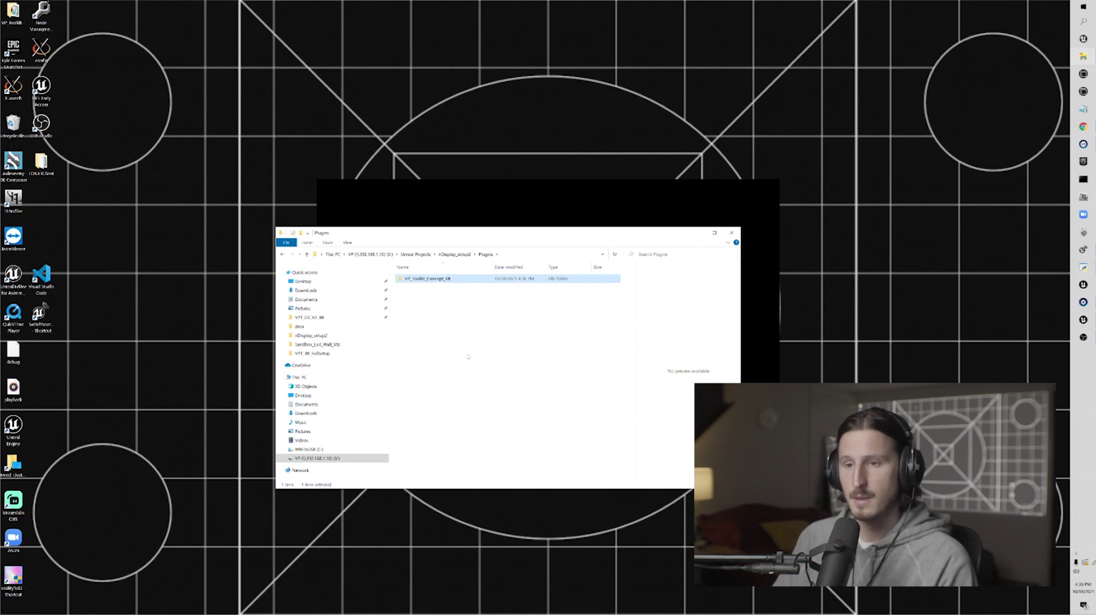
pyautogui.click(441, 322)
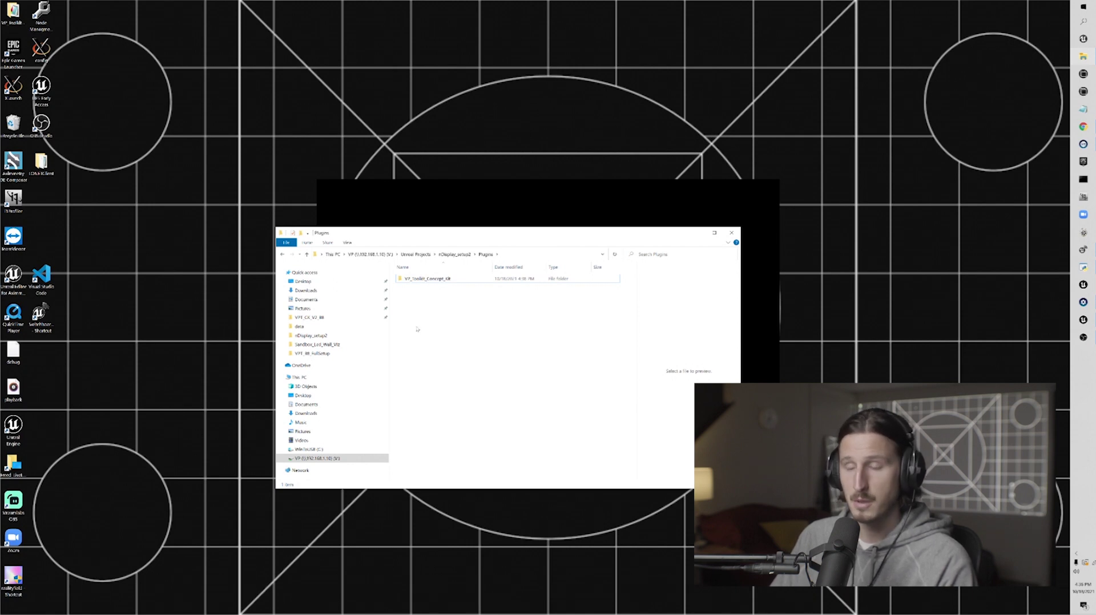
# Go back up to Unreal Projects and reopen the nDisplay_setup2 folder.
pyautogui.hotkey('alt', 'Up')
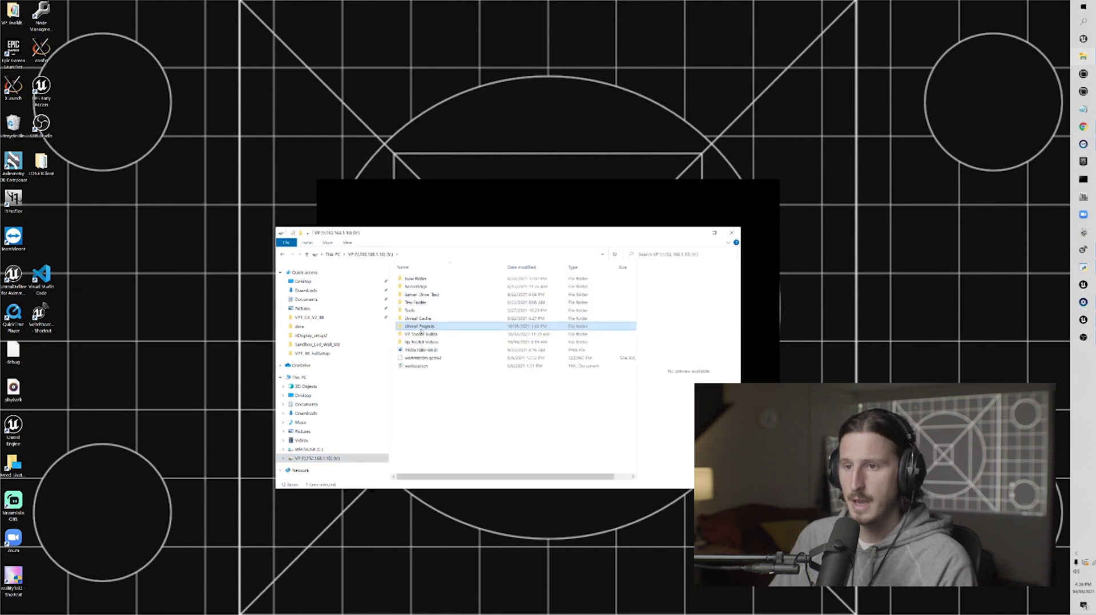
pyautogui.hotkey('alt', 'Up')
pyautogui.doubleClick(420, 358)
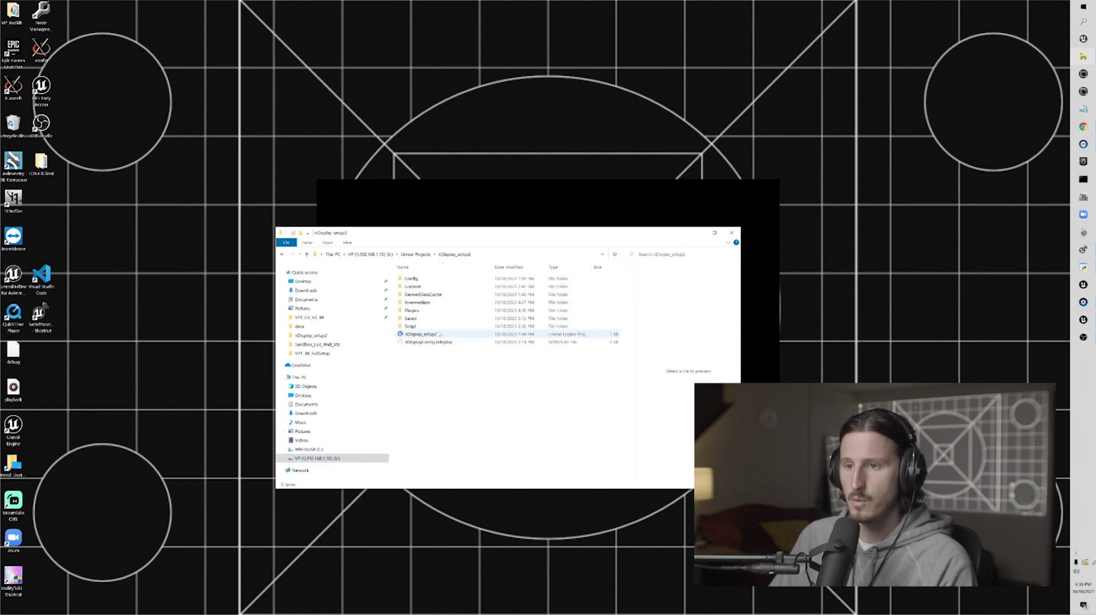
# Launch nDisplay_setup2 and open the nDisplayConfig actor's blueprint editor, showing its Class Settings.
pyautogui.click(418, 336)
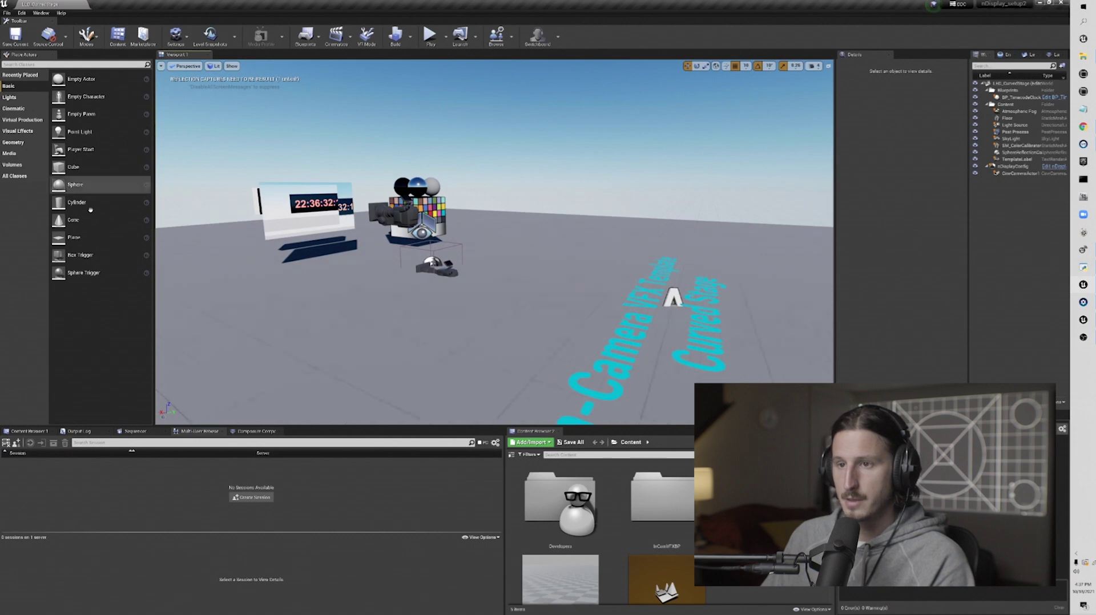
pyautogui.moveTo(504, 411)
pyautogui.mouseDown()
pyautogui.moveTo(491, 423)
pyautogui.moveTo(491, 399)
pyautogui.mouseUp()
pyautogui.moveTo(494, 342)
pyautogui.mouseDown()
pyautogui.moveTo(519, 342)
pyautogui.moveTo(495, 337)
pyautogui.moveTo(495, 326)
pyautogui.mouseUp()
pyautogui.click(1009, 166)
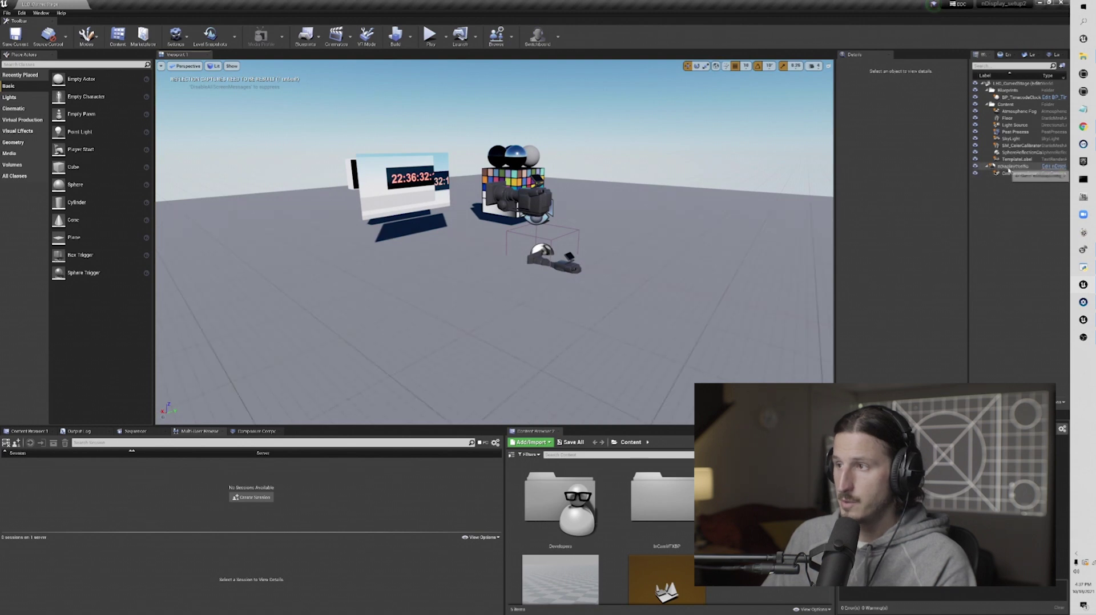
pyautogui.click(1053, 167)
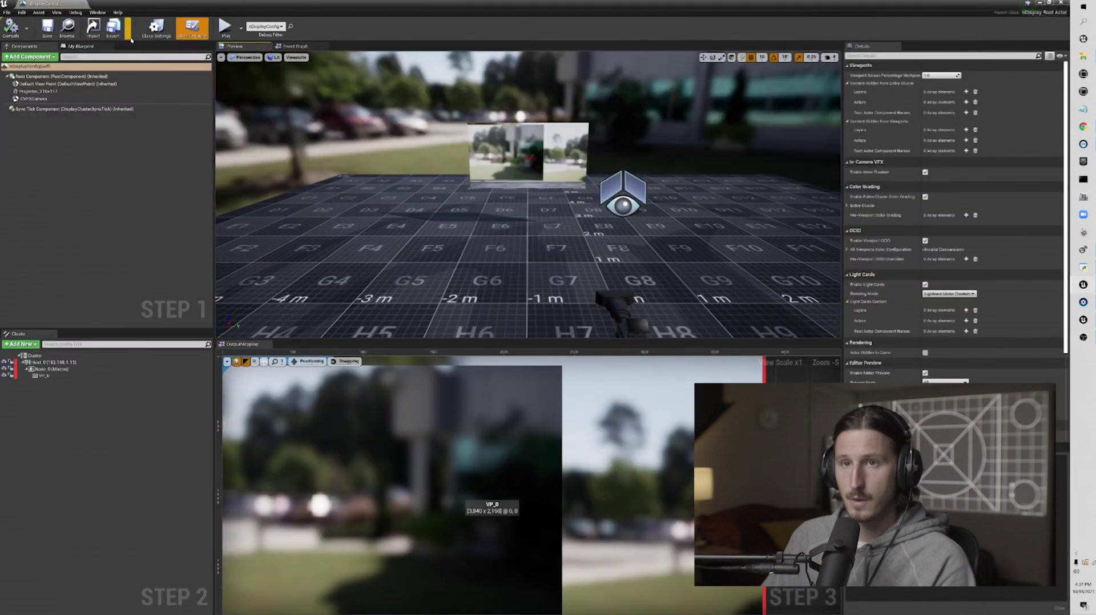
pyautogui.click(154, 27)
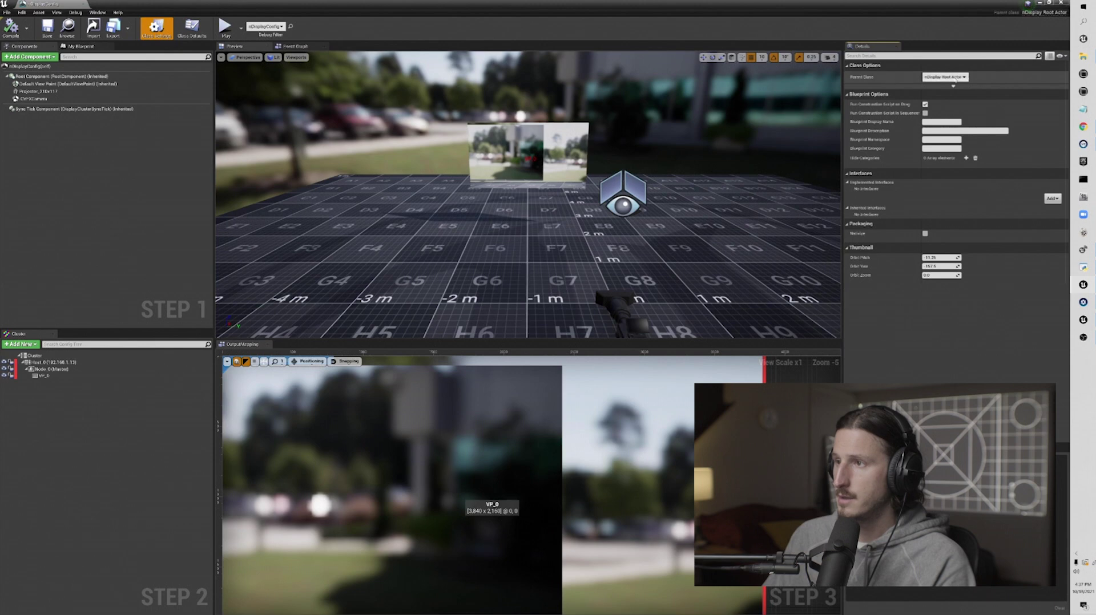
# Set the nDisplayConfig blueprint's parent class to VPT Root Config.
pyautogui.click(952, 77)
pyautogui.rightClick(956, 92)
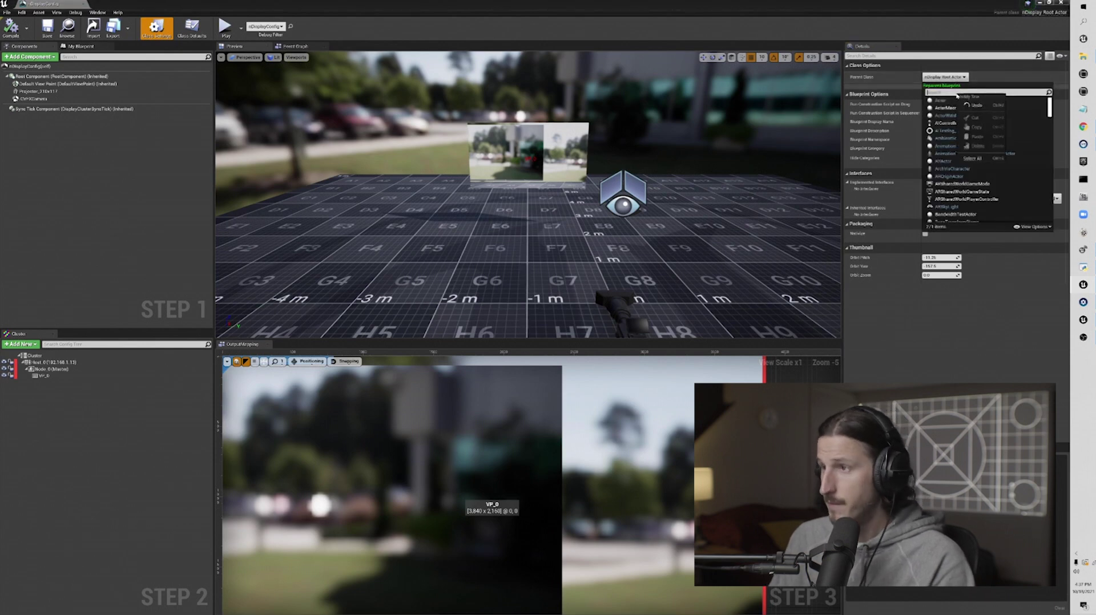
pyautogui.press('Escape')
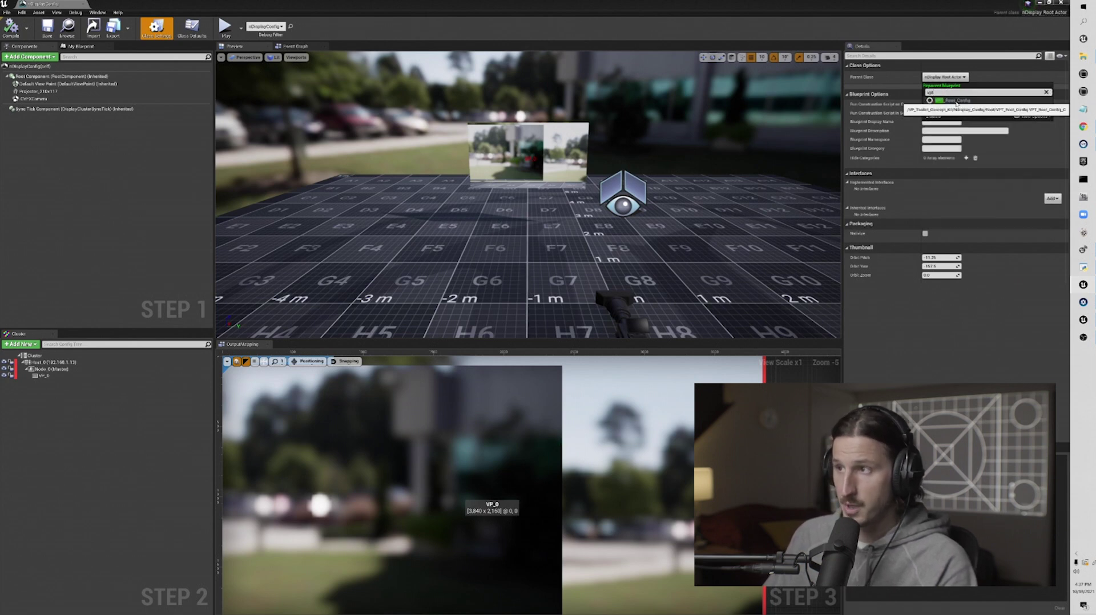
pyautogui.click(957, 100)
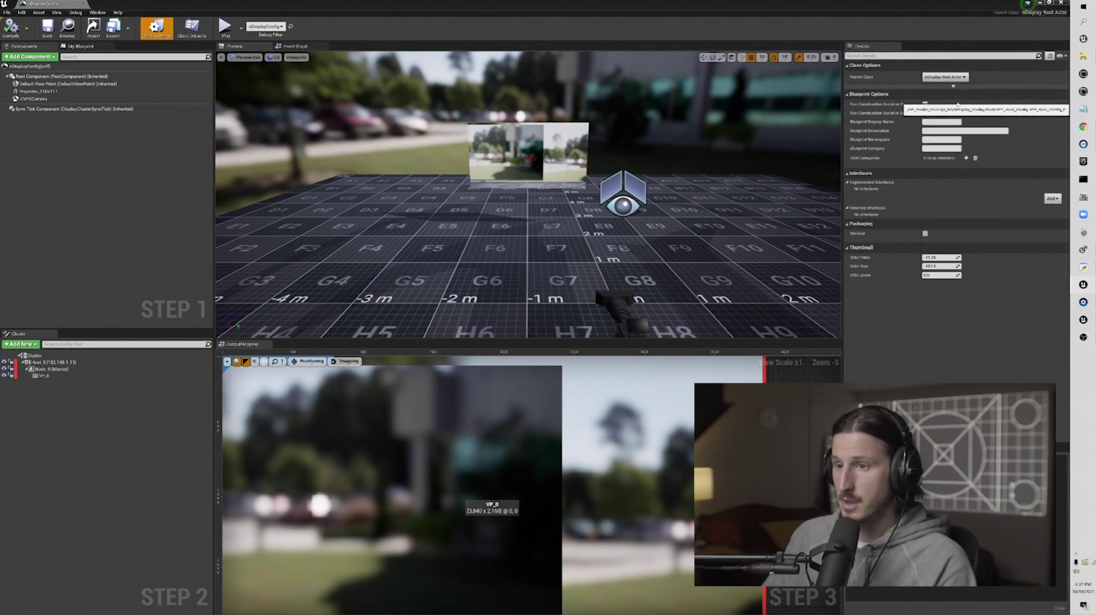
# Inspect the CVFXCamera and Floor Align Mesh components in the preview.
pyautogui.moveTo(499, 258); pyautogui.dragTo(564, 205, button='right')
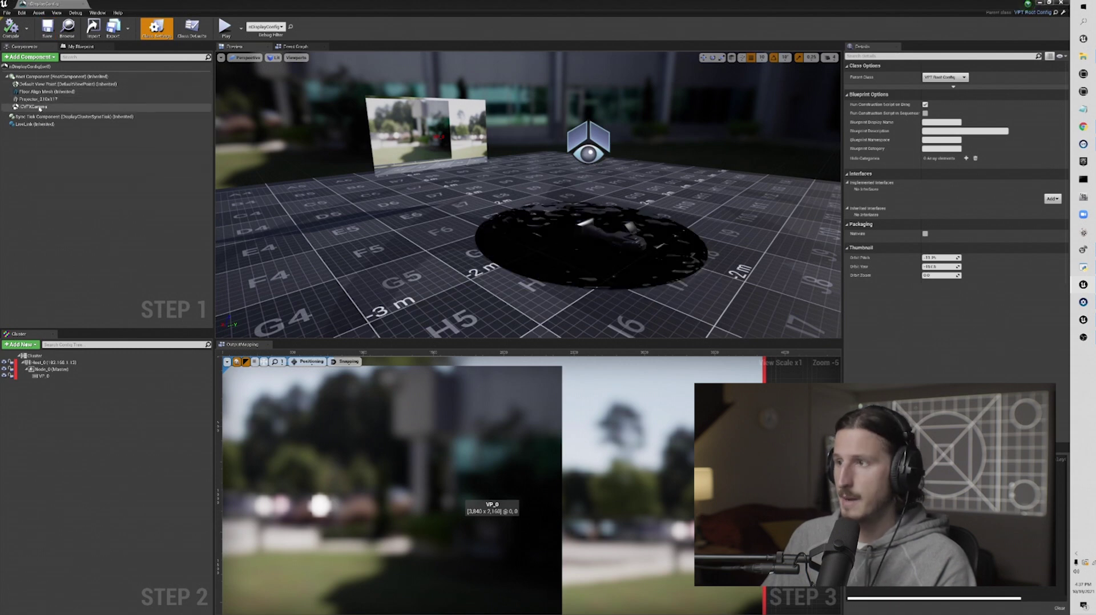
pyautogui.click(34, 107)
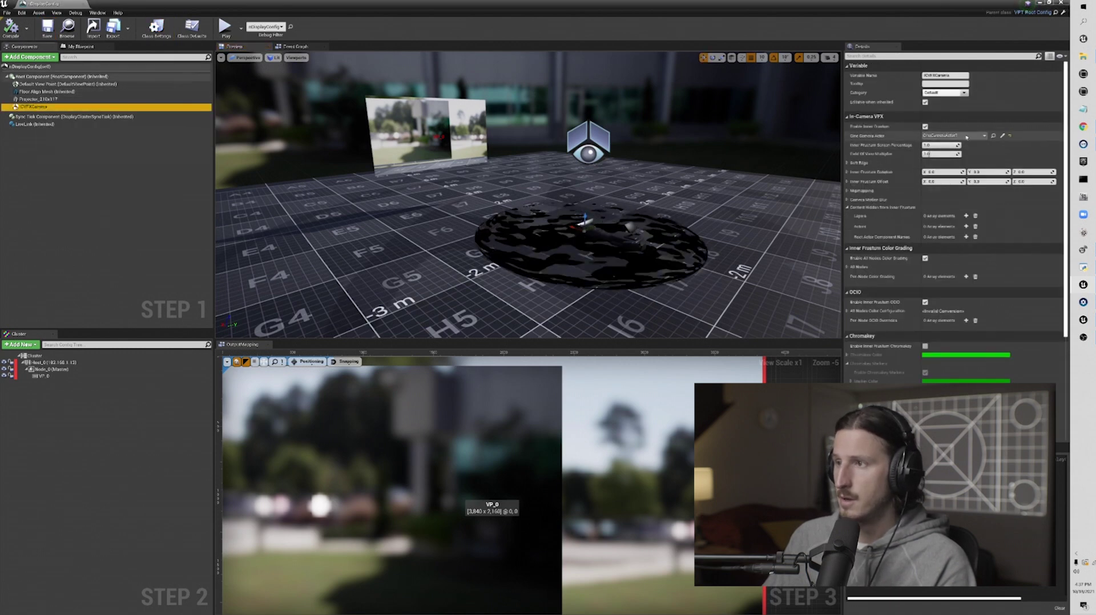
pyautogui.click(49, 91)
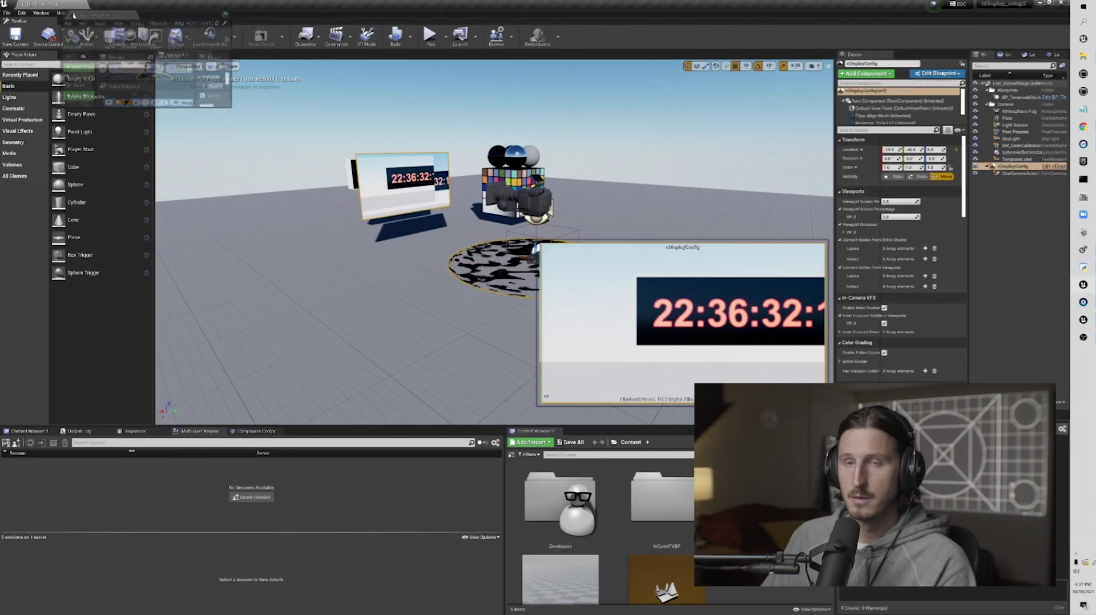
# Enlarge the first content browser and navigate it to VP_Toolkit_Concept_Kit Content.
pyautogui.click(23, 430)
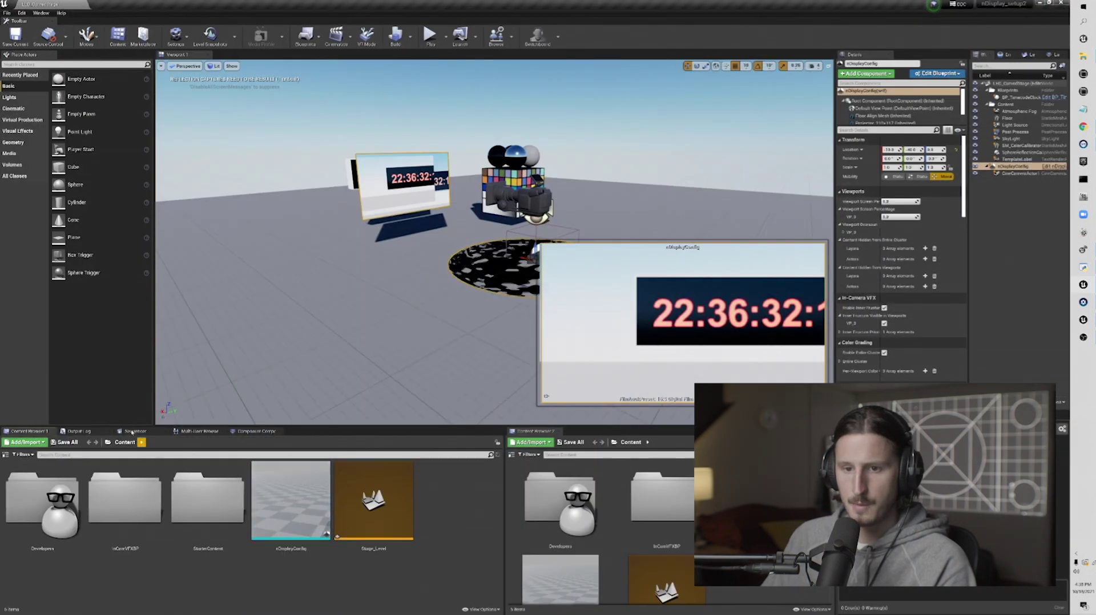
pyautogui.moveTo(134, 426); pyautogui.dragTo(127, 389)
pyautogui.click(109, 406)
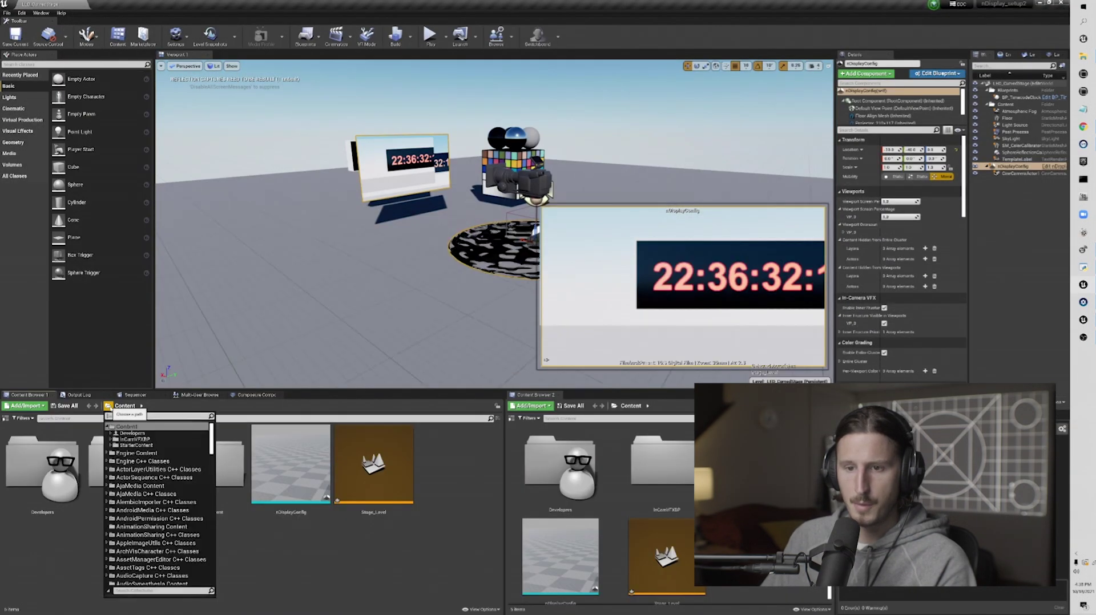
pyautogui.scroll(-3, 160, 502)
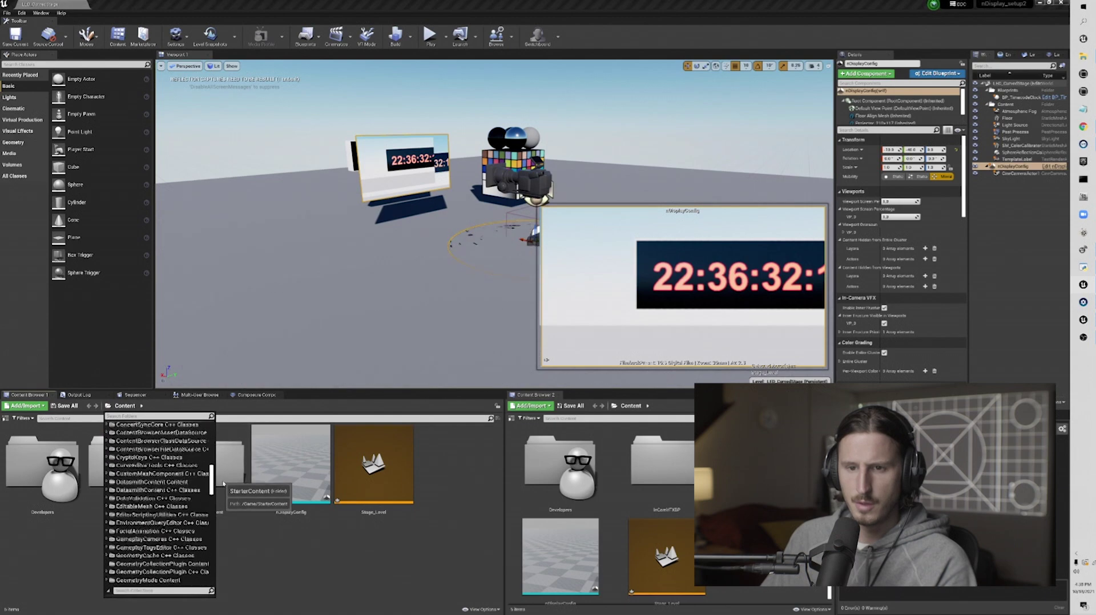
pyautogui.scroll(3, 160, 502)
pyautogui.click(164, 425)
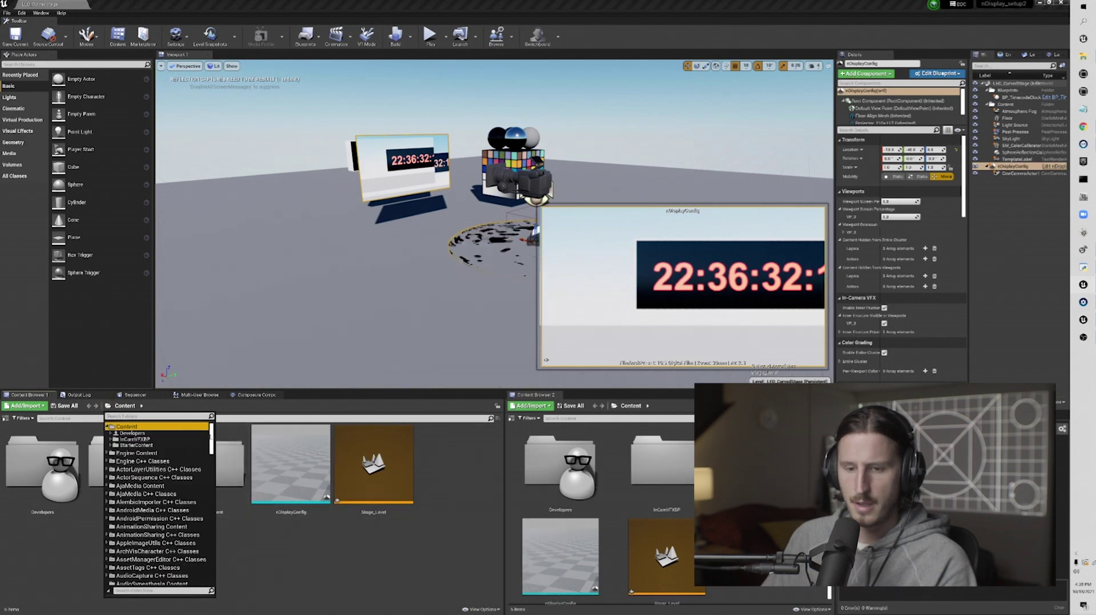
pyautogui.moveTo(212, 434); pyautogui.dragTo(229, 587)
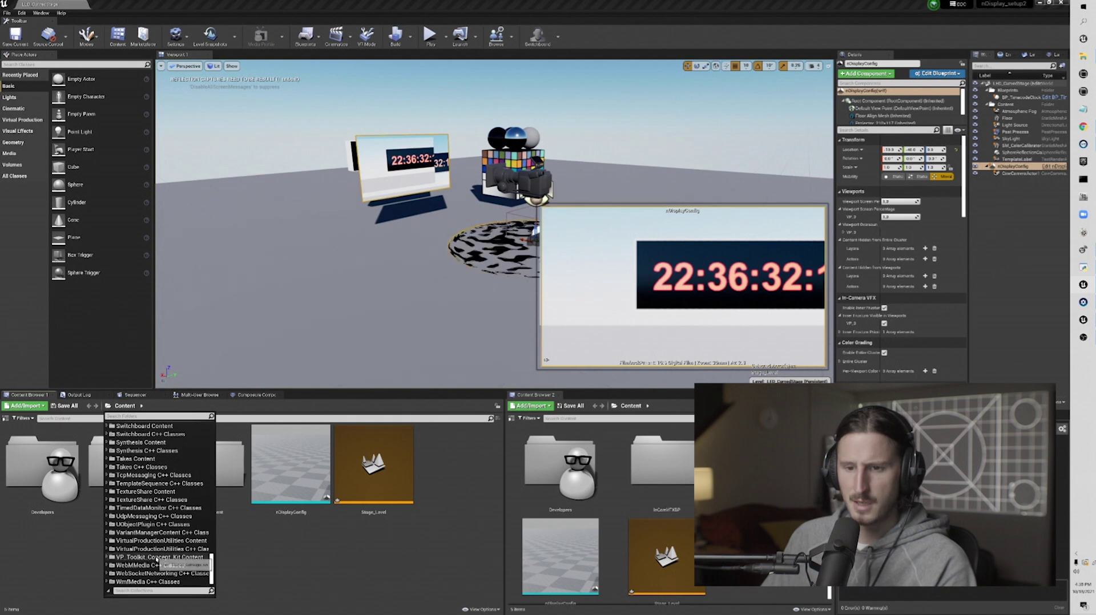
pyautogui.click(126, 558)
# Remove the Stage Level from the map's Levels list.
pyautogui.click(1031, 55)
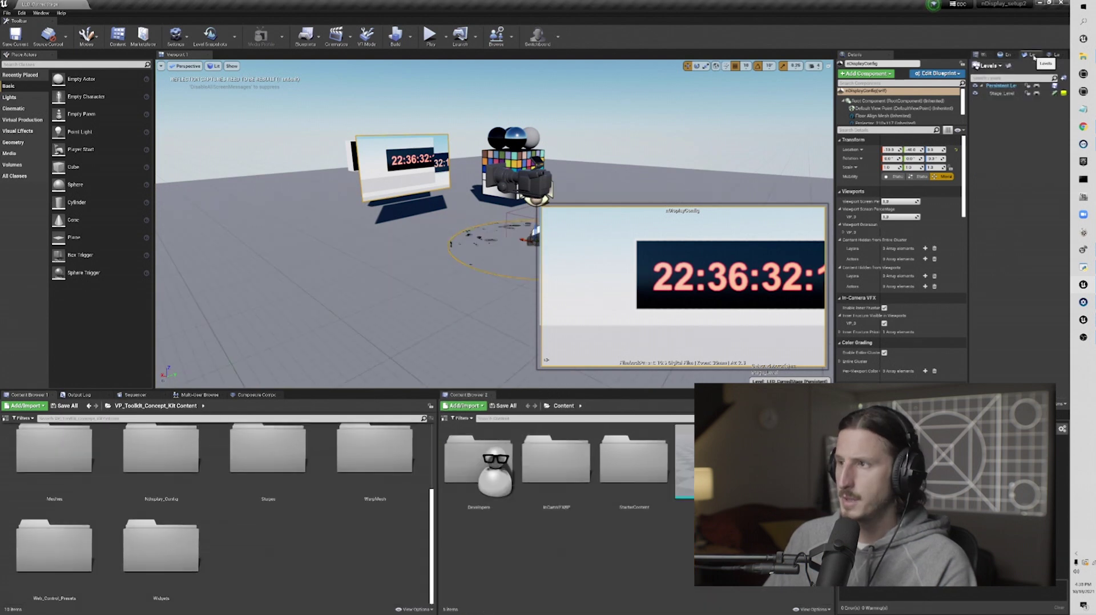
pyautogui.rightClick(1005, 94)
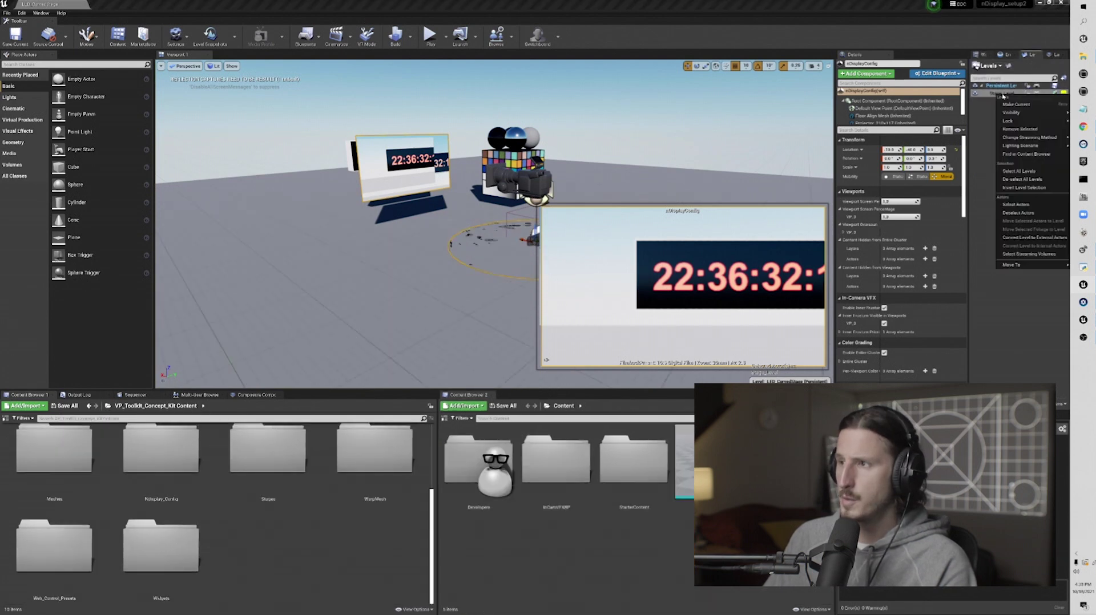
pyautogui.click(1027, 129)
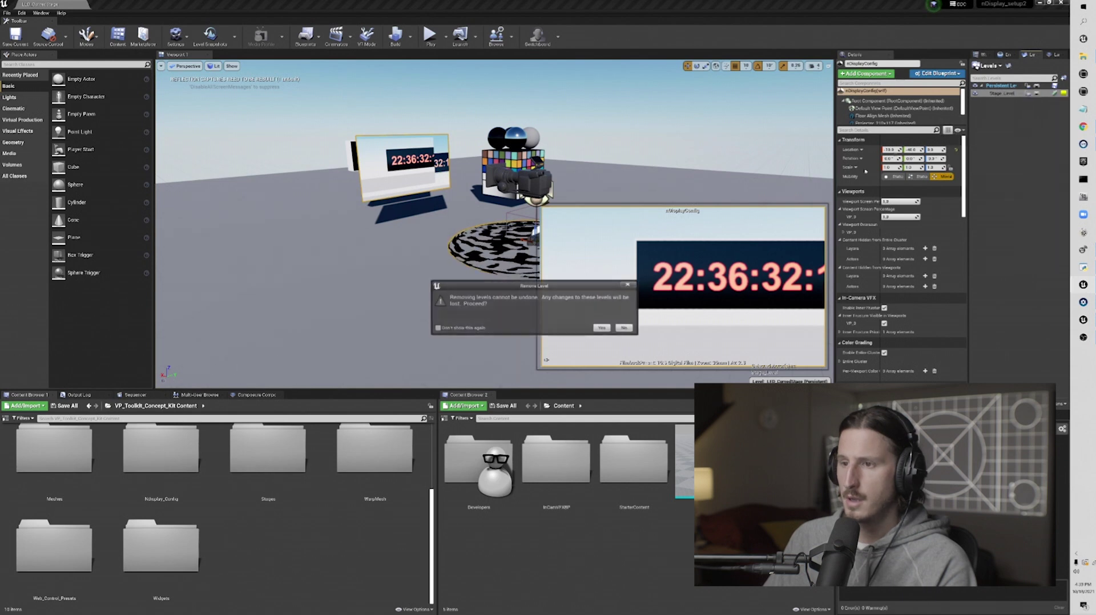
pyautogui.click(602, 328)
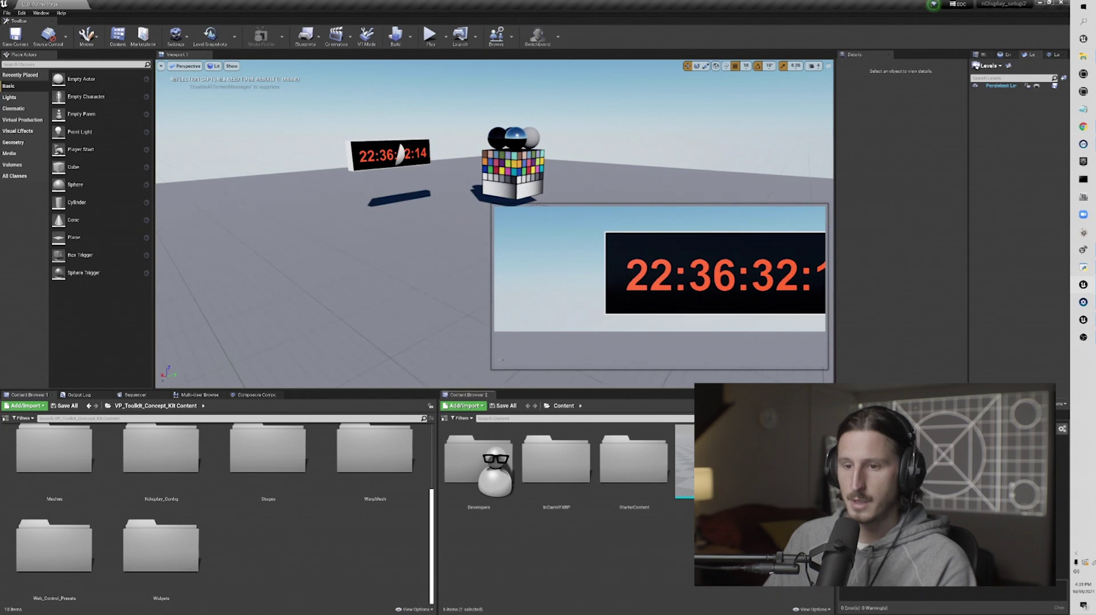
# Move the Stage_Level asset into the toolkit's Stages folder.
pyautogui.doubleClick(268, 457)
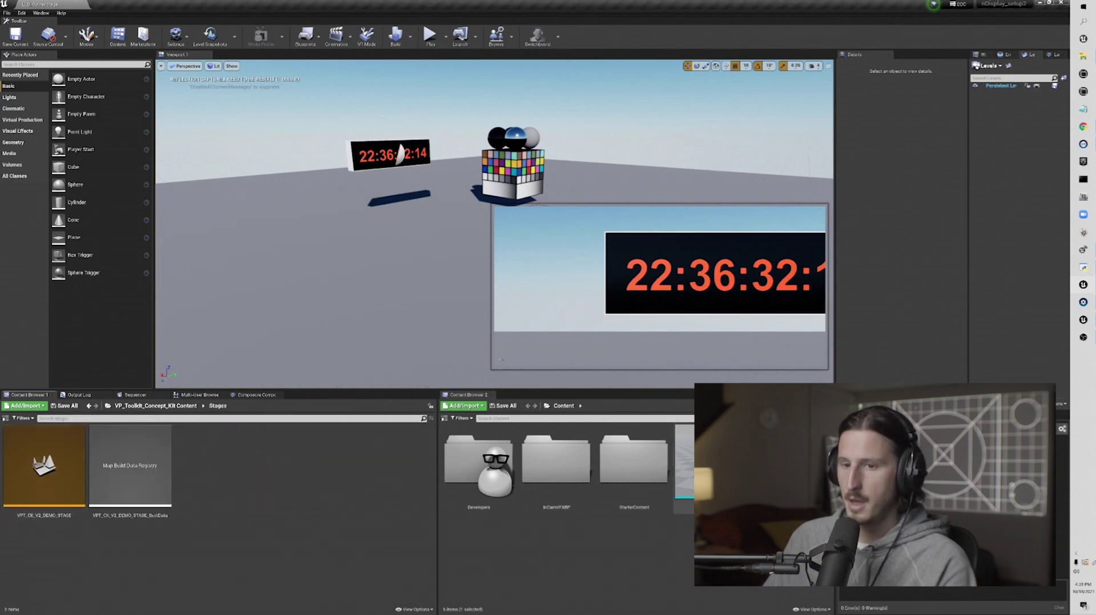
pyautogui.moveTo(685, 457); pyautogui.dragTo(237, 480)
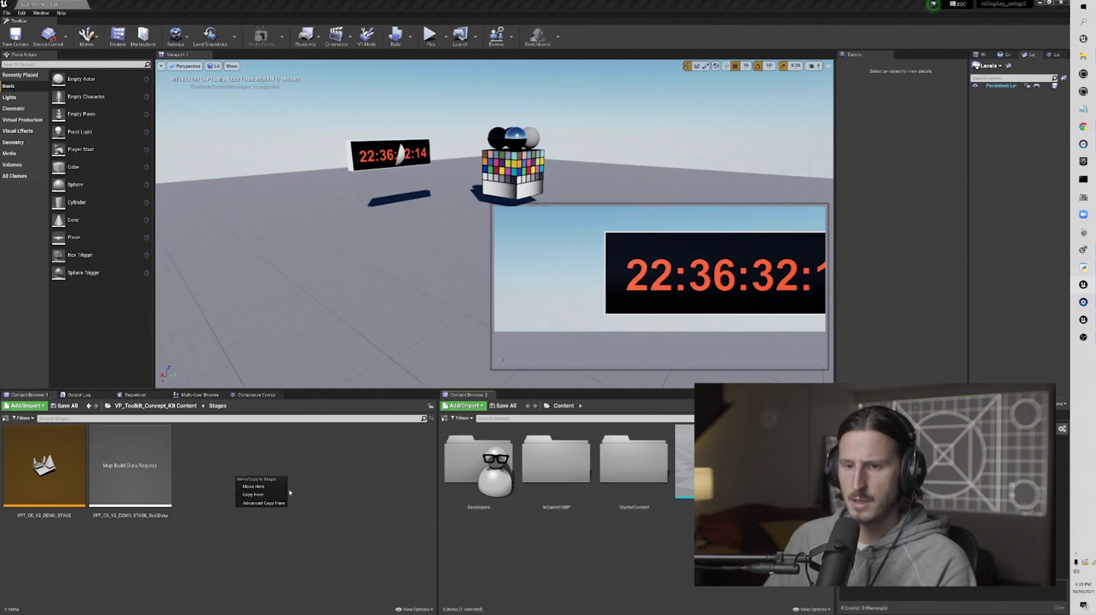
pyautogui.click(254, 488)
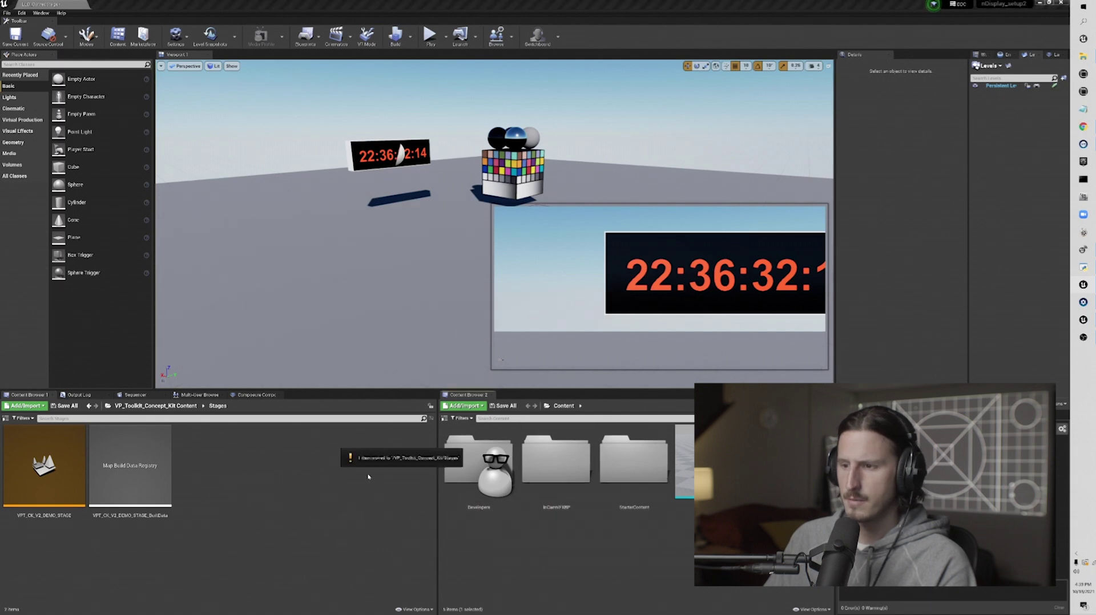
# Move nDisplayConfig into the Ndisplay_Config folder and open it in its editor.
pyautogui.click(188, 407)
pyautogui.scroll(-2, 174, 477)
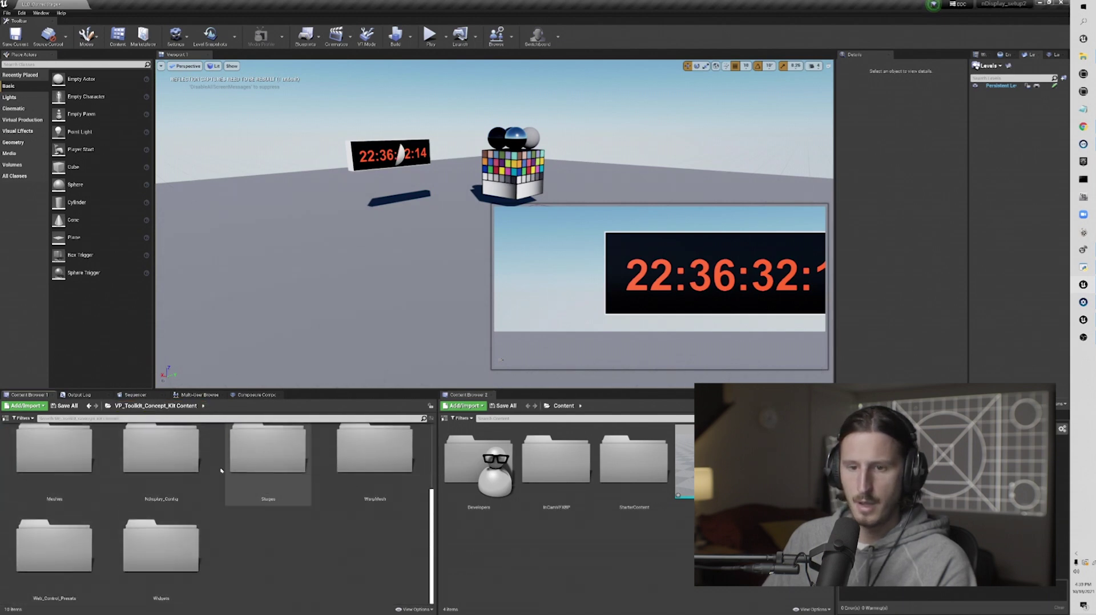
pyautogui.doubleClick(163, 453)
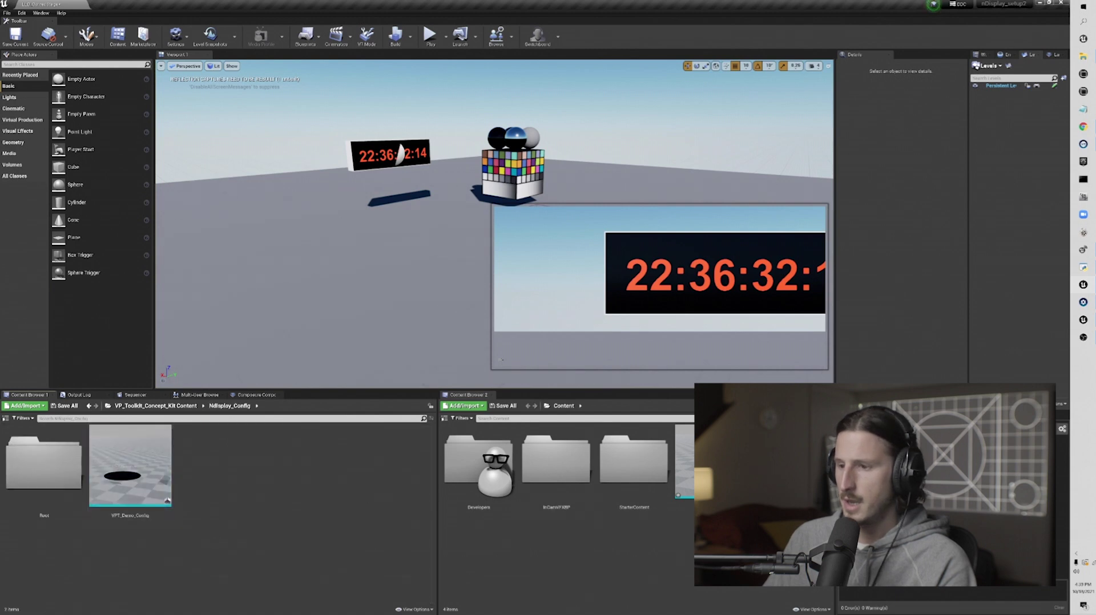
pyautogui.moveTo(675, 473); pyautogui.dragTo(223, 473)
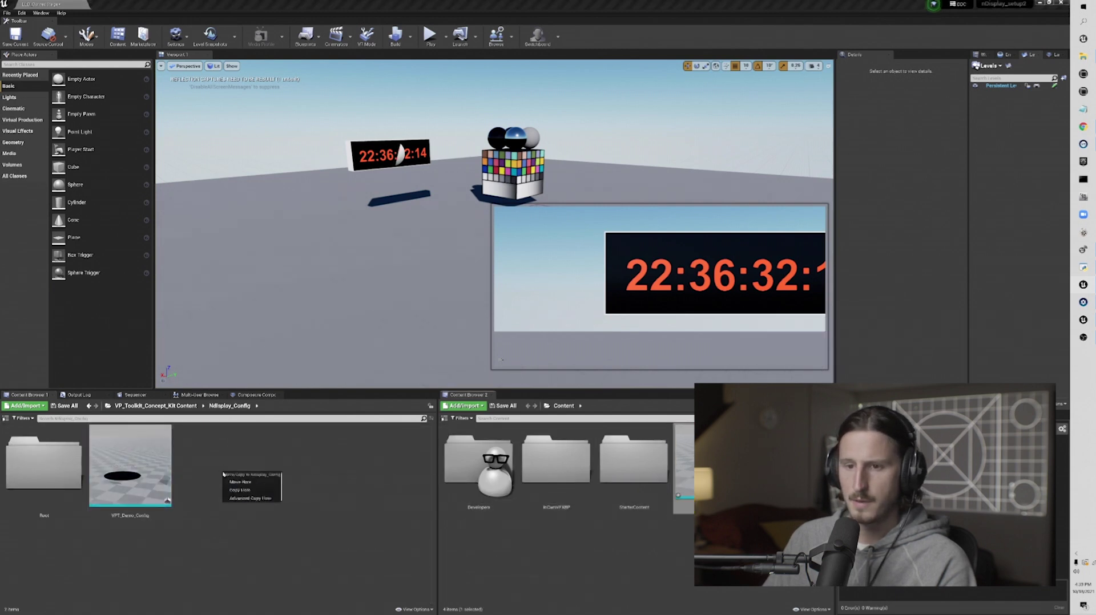
pyautogui.click(240, 483)
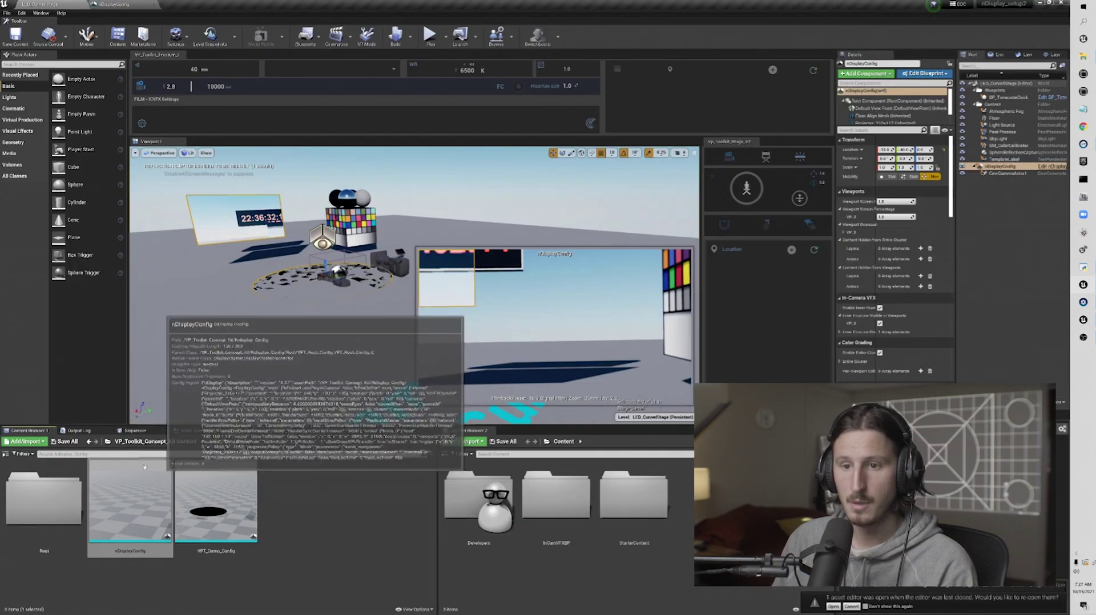
pyautogui.doubleClick(199, 484)
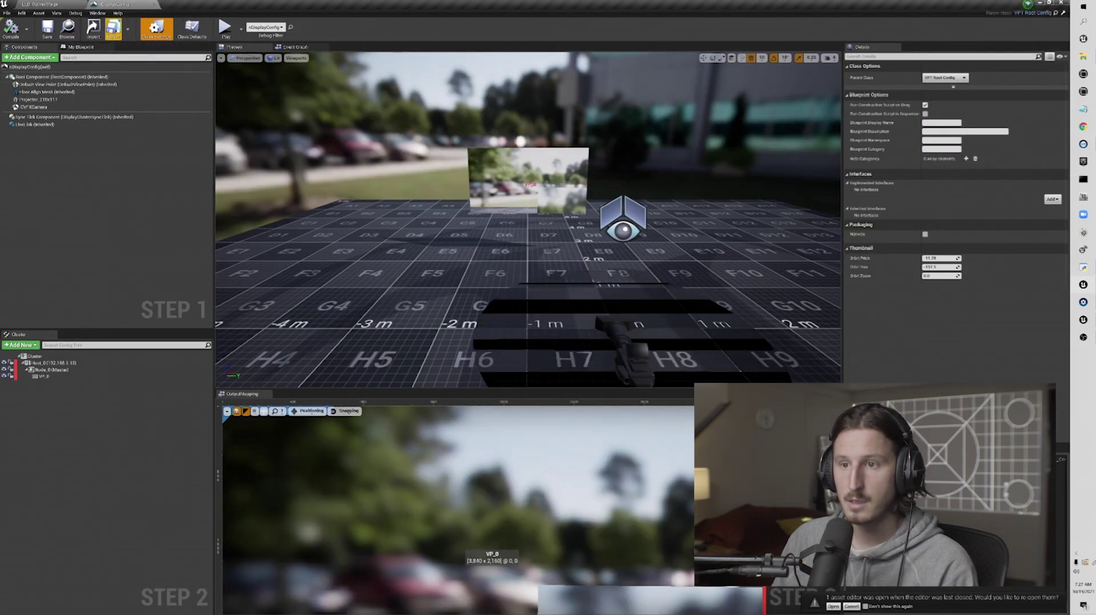
# Export the config over the existing nDisplayConfig.ndisplay file, confirming the replace.
pyautogui.click(113, 26)
pyautogui.click(355, 280)
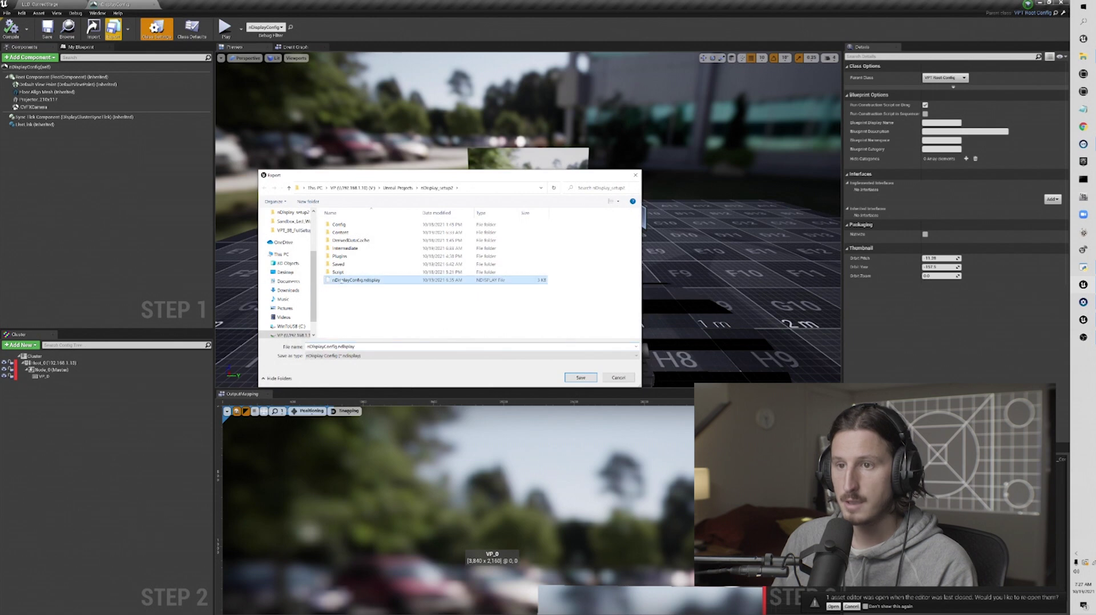
pyautogui.click(591, 380)
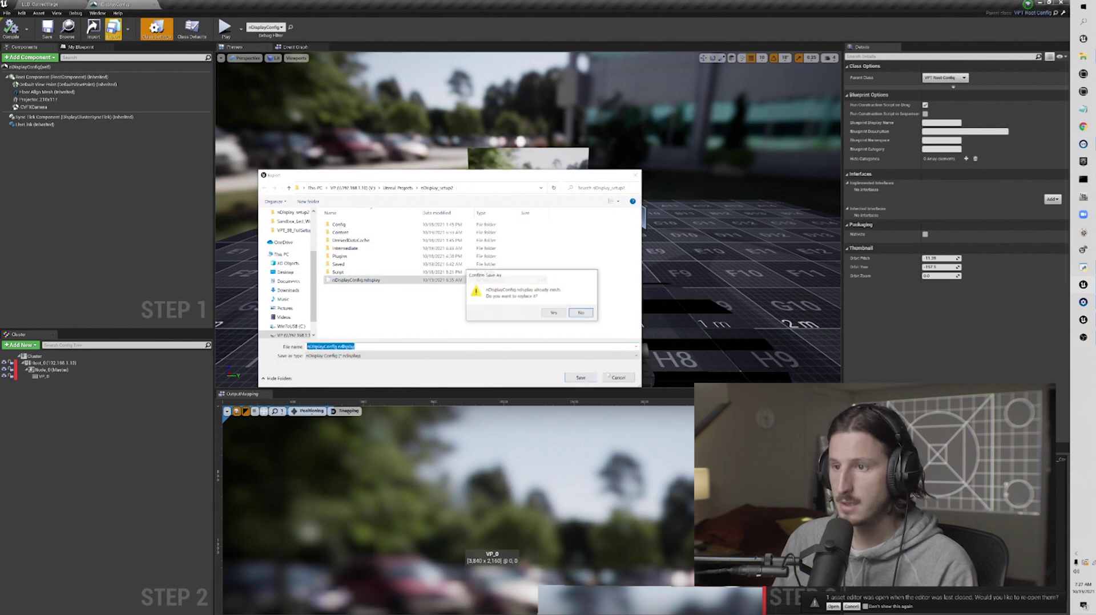
pyautogui.click(558, 314)
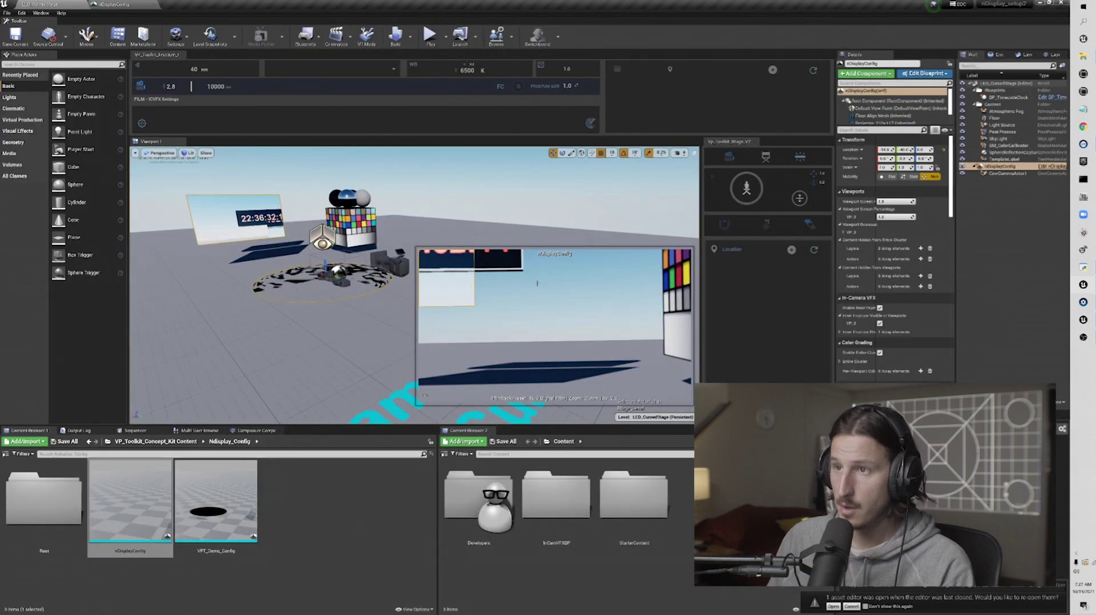
# Add Stage_Level from the Stages folder back into the map's levels.
pyautogui.moveTo(471, 137)
pyautogui.mouseDown()
pyautogui.moveTo(473, 165)
pyautogui.moveTo(477, 156)
pyautogui.mouseUp()
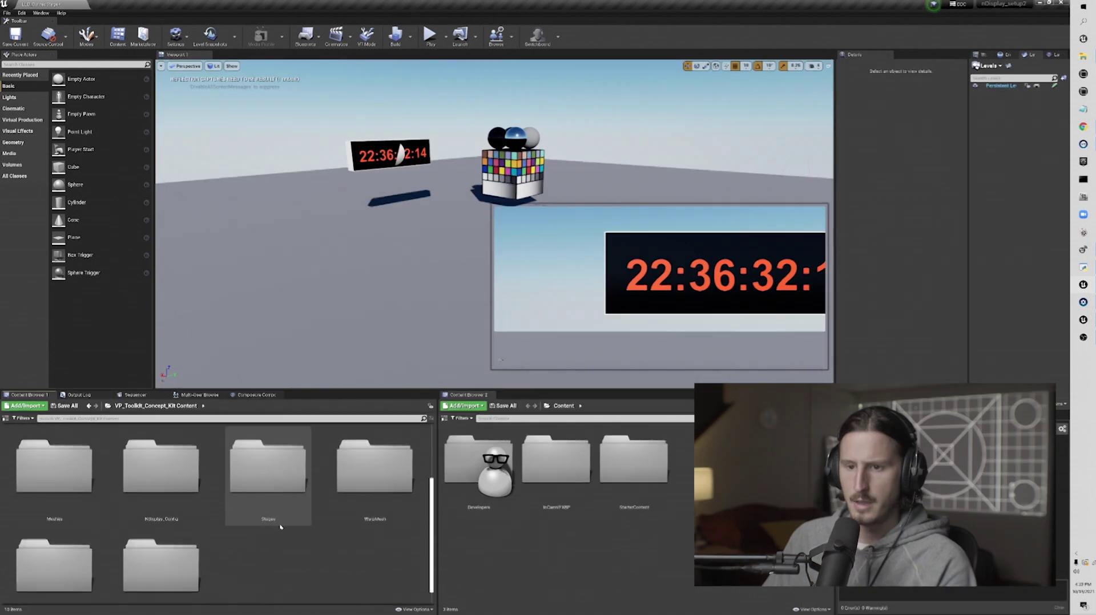
pyautogui.scroll(-1, 260, 513)
pyautogui.doubleClick(269, 490)
pyautogui.moveTo(44, 465); pyautogui.dragTo(987, 107)
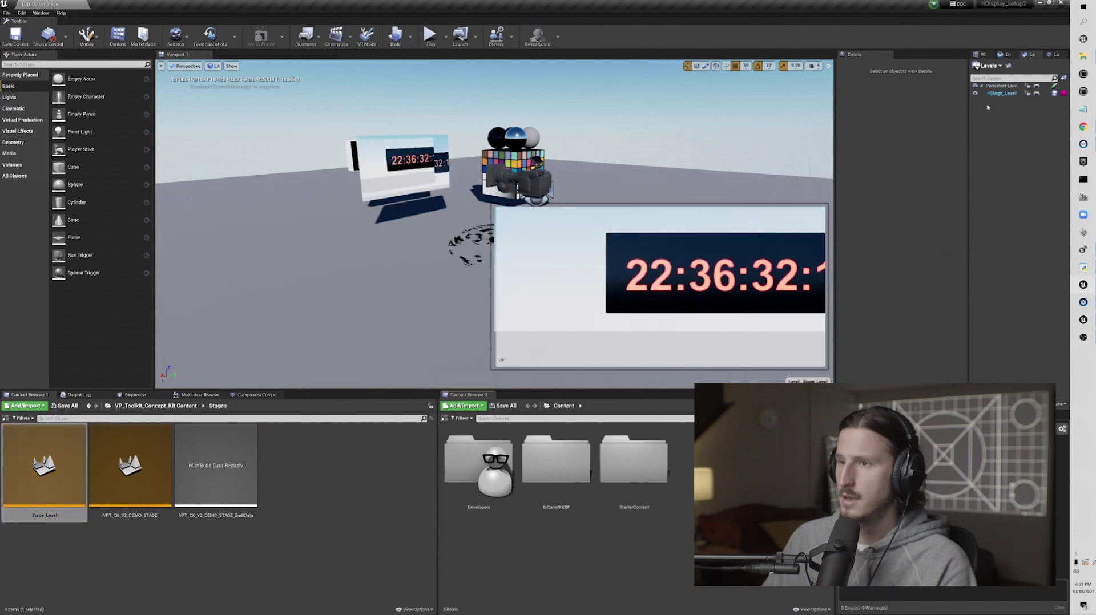
# Change Stage_Level's streaming method, list its actors, and return to VP_Toolkit_Concept_Kit Content.
pyautogui.rightClick(999, 93)
pyautogui.moveTo(1016, 138)
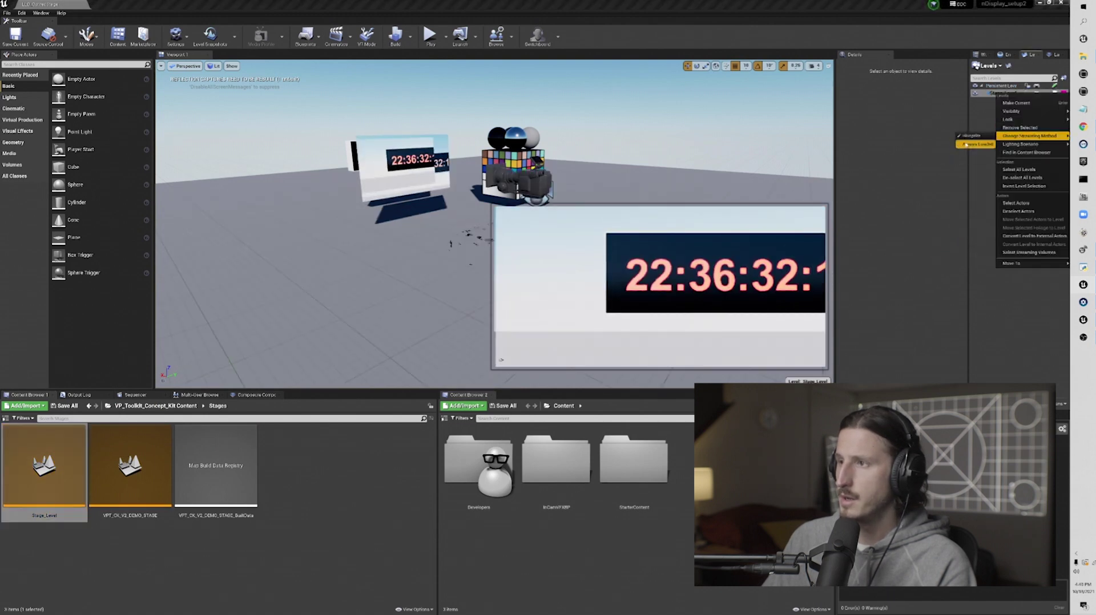
pyautogui.click(1030, 155)
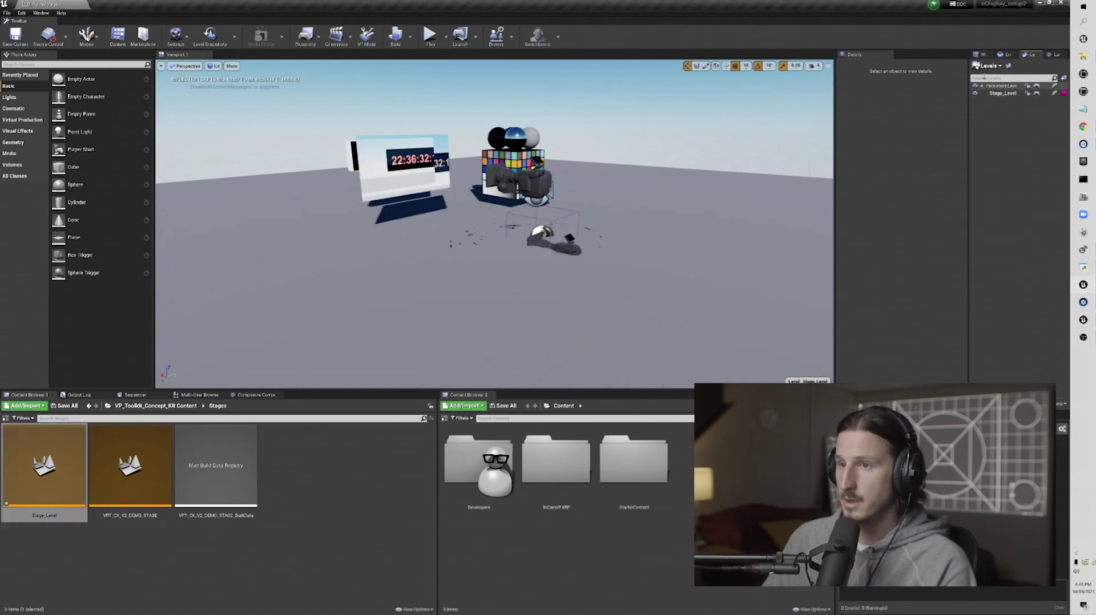
pyautogui.click(983, 55)
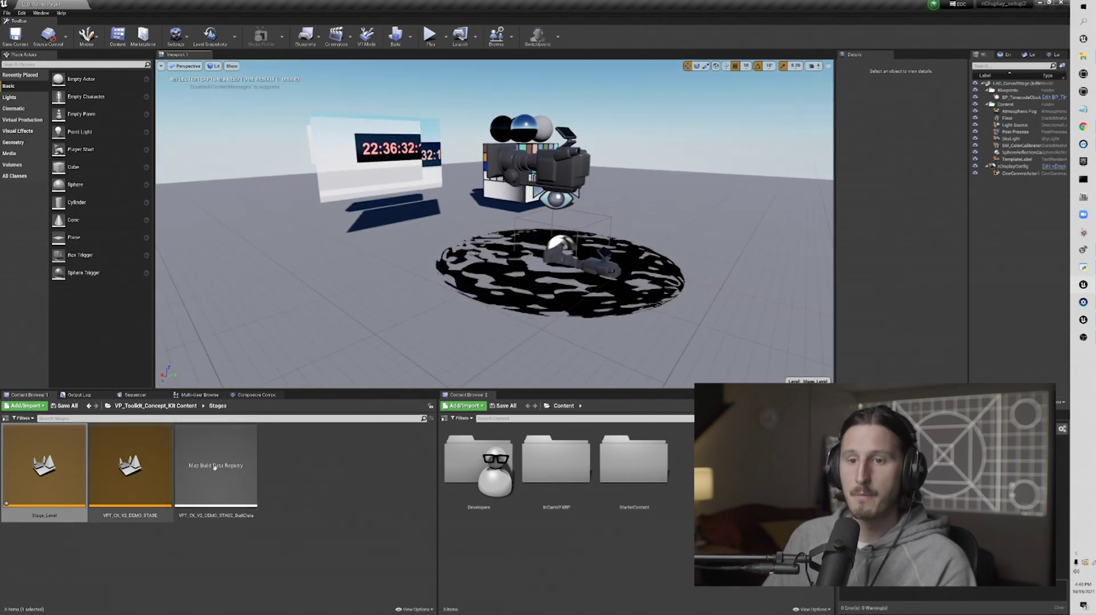
pyautogui.click(161, 406)
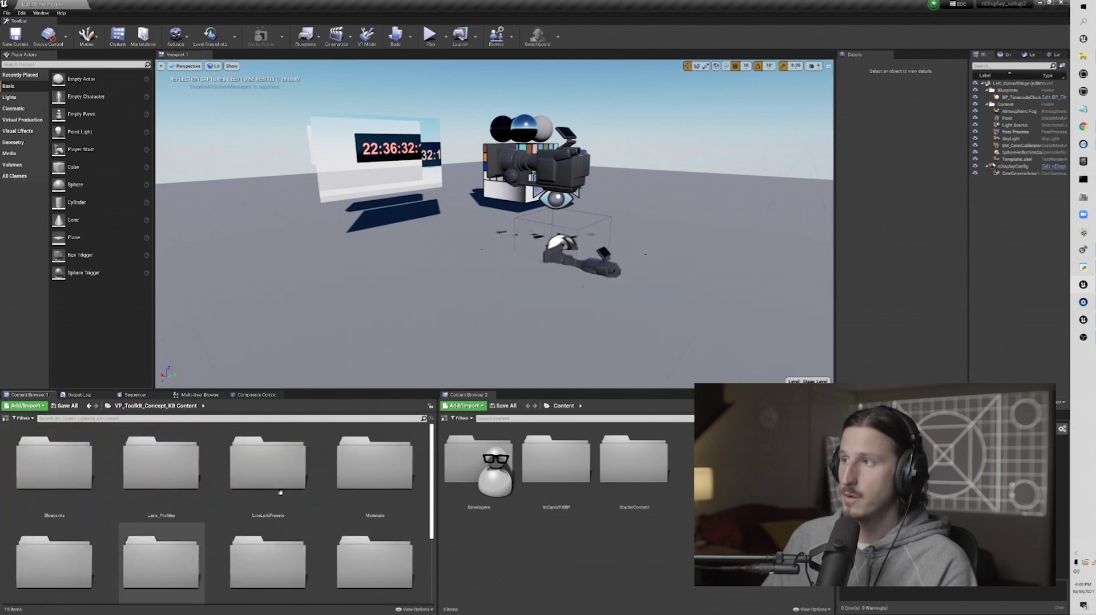
# Copy VP_Toolkit_Concept_Kit from the project's Plugins folder in Explorer, then return to Unreal.
pyautogui.hotkey('alt', 'Tab')
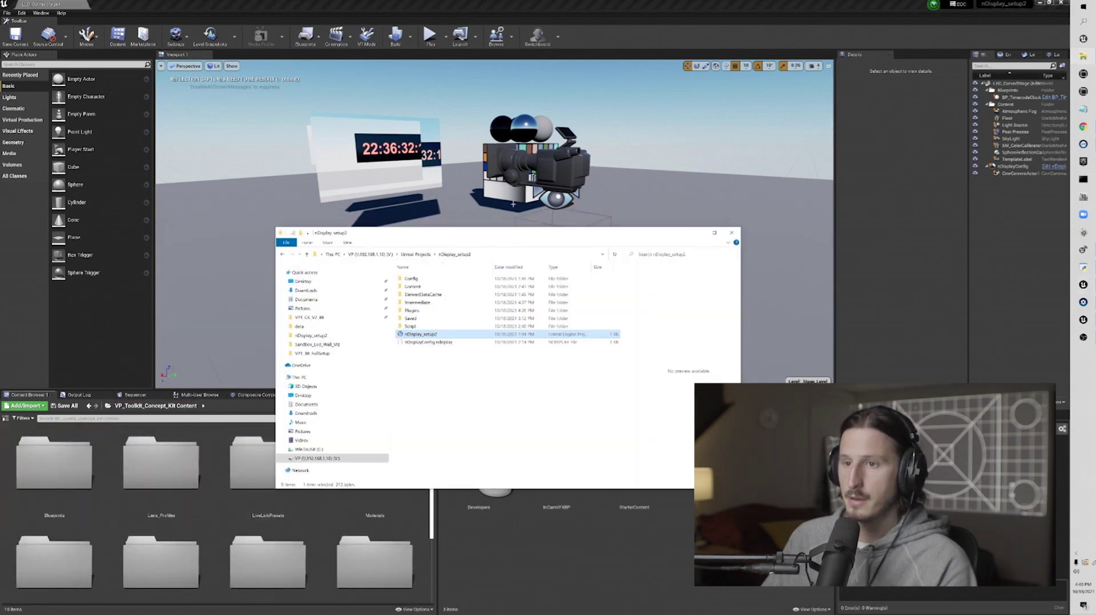
pyautogui.rightClick(429, 279)
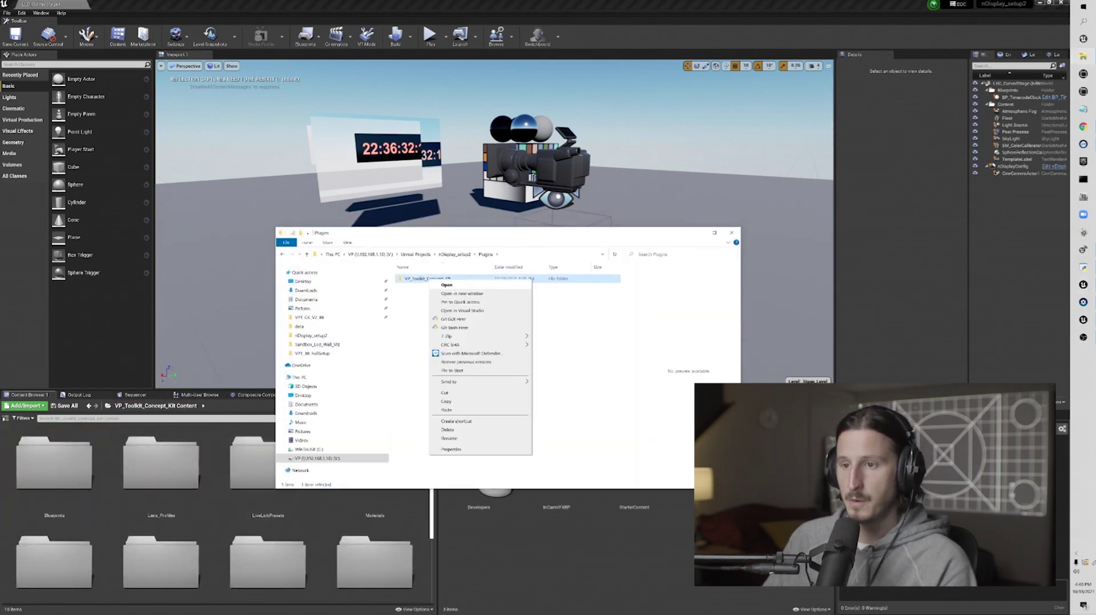
pyautogui.click(455, 402)
pyautogui.click(573, 387)
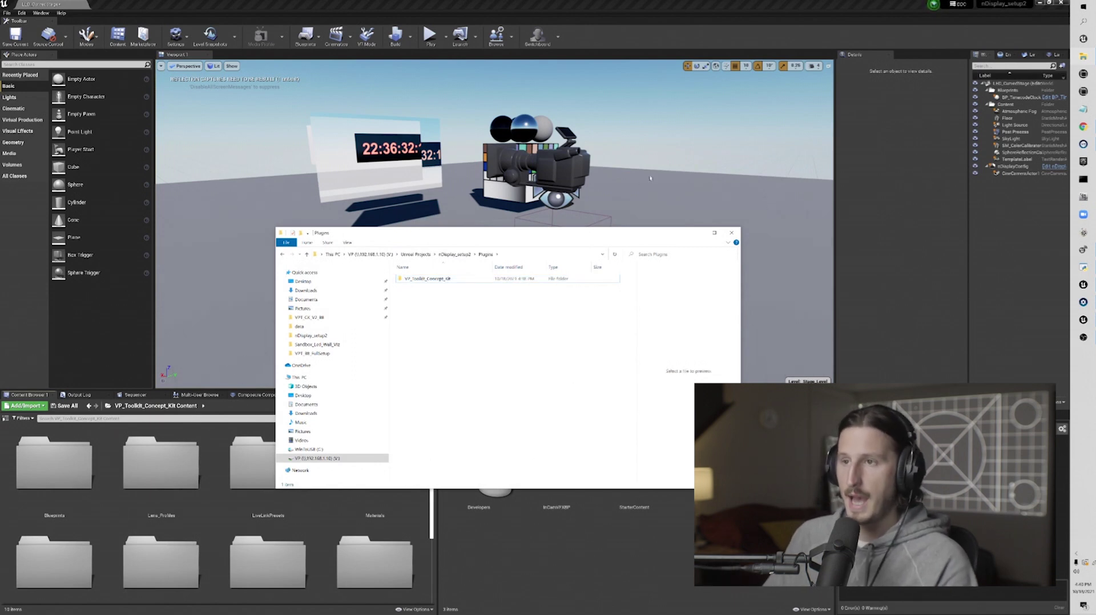
pyautogui.hotkey('alt', 'Tab')
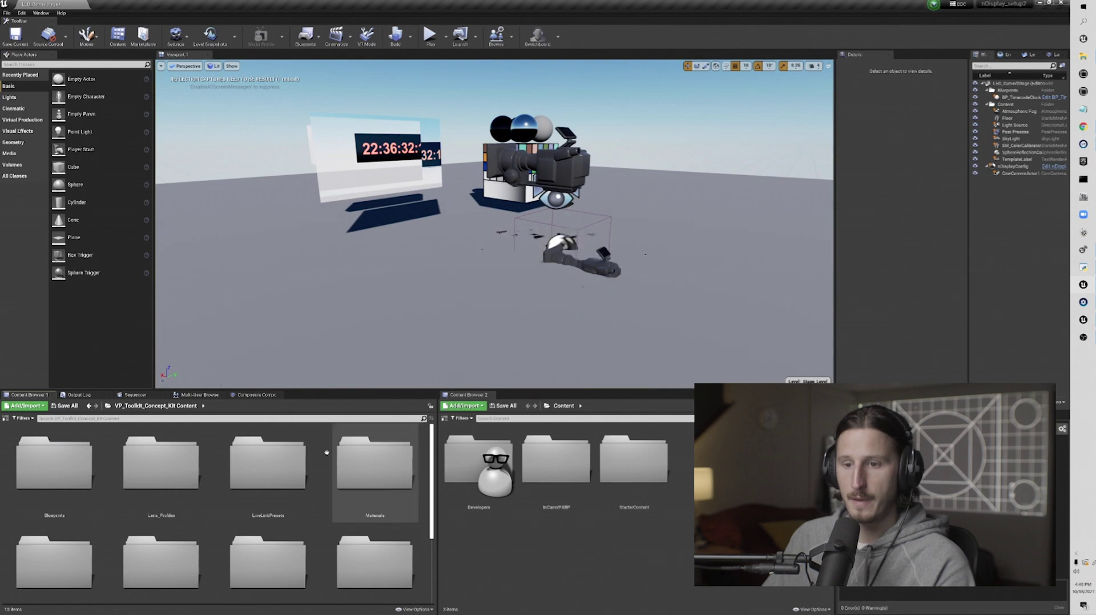
# Make the viewport taller and browse to the toolkit's Widgets folder.
pyautogui.scroll(-2, 268, 474)
pyautogui.doubleClick(270, 479)
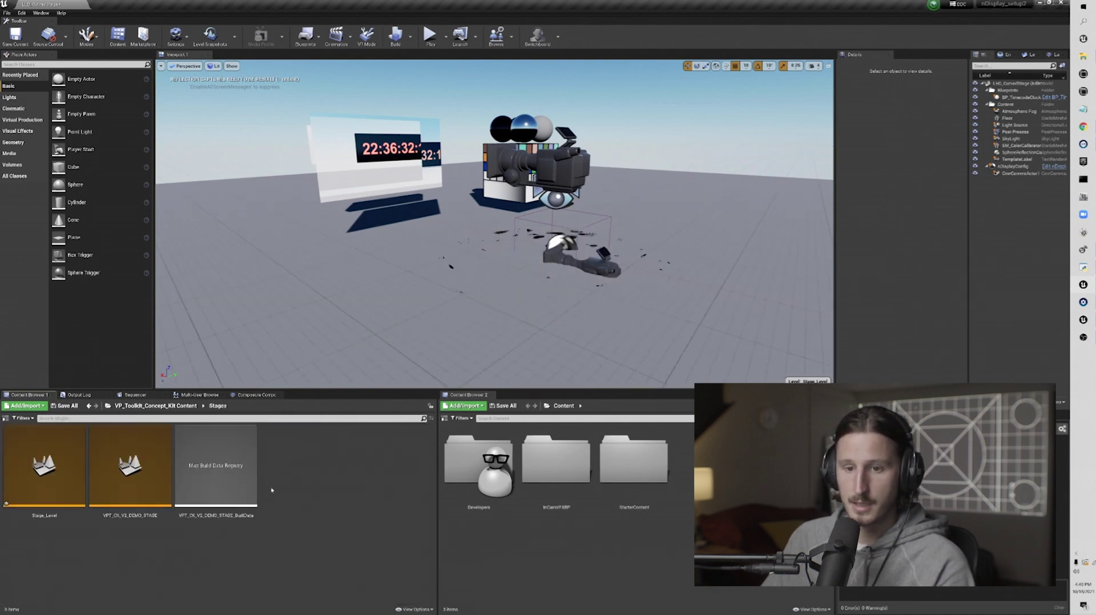
pyautogui.moveTo(345, 391); pyautogui.dragTo(345, 427)
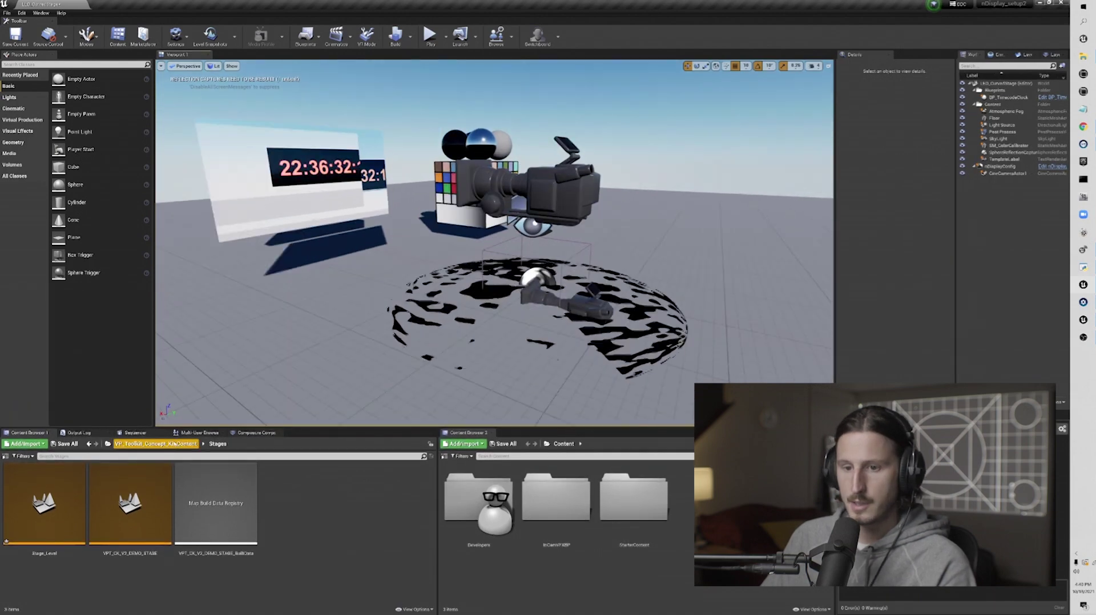
pyautogui.click(155, 444)
pyautogui.scroll(-3, 162, 553)
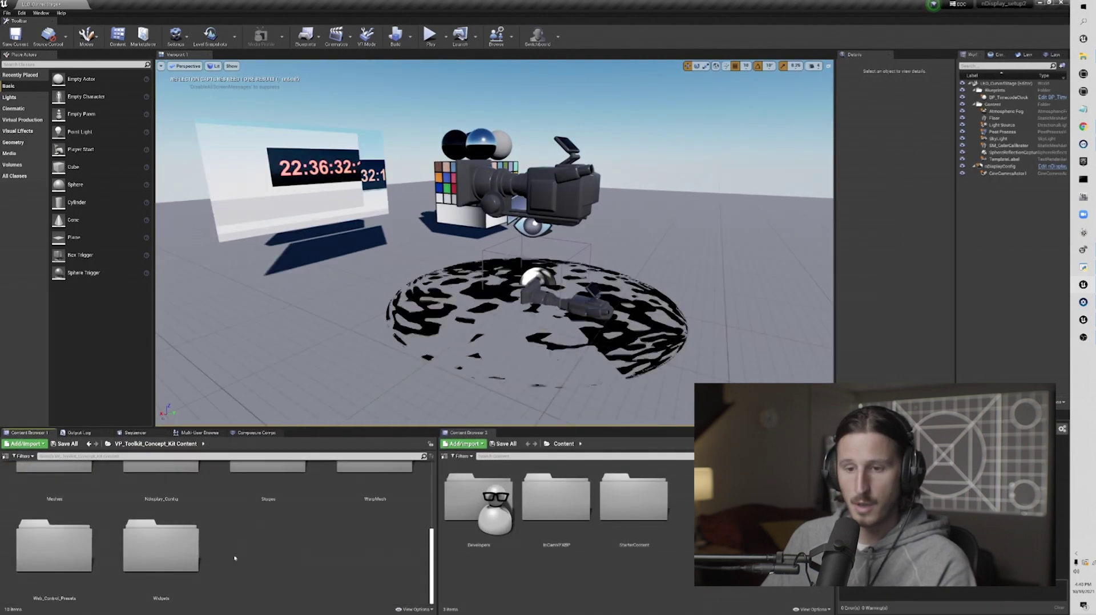
pyautogui.doubleClick(170, 546)
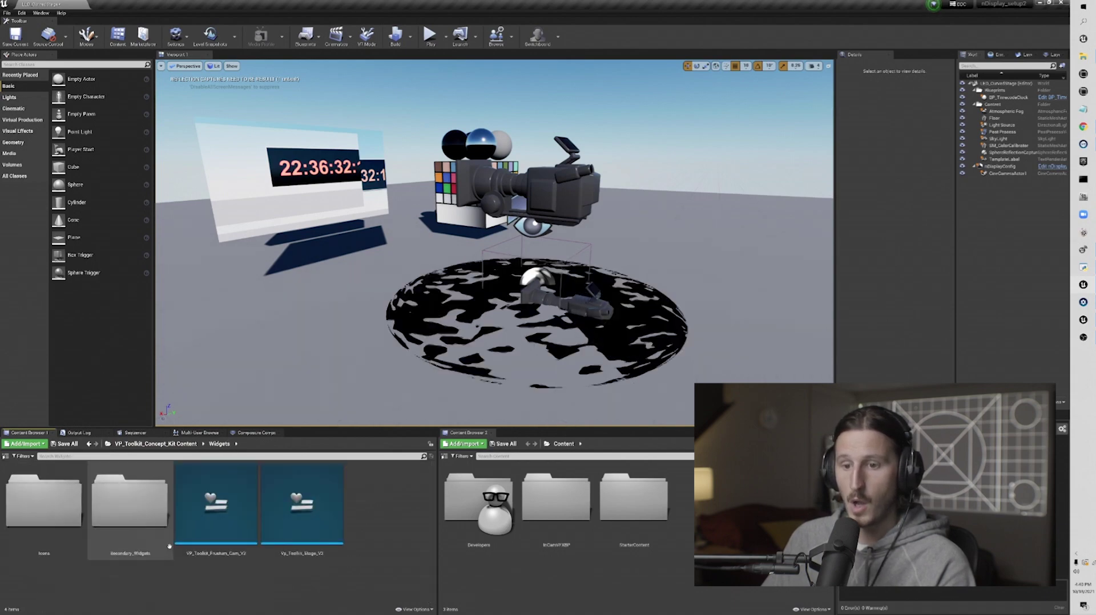
# Run VP_Toolkit_Frustum_Cam_V2 as an editor utility widget.
pyautogui.rightClick(242, 514)
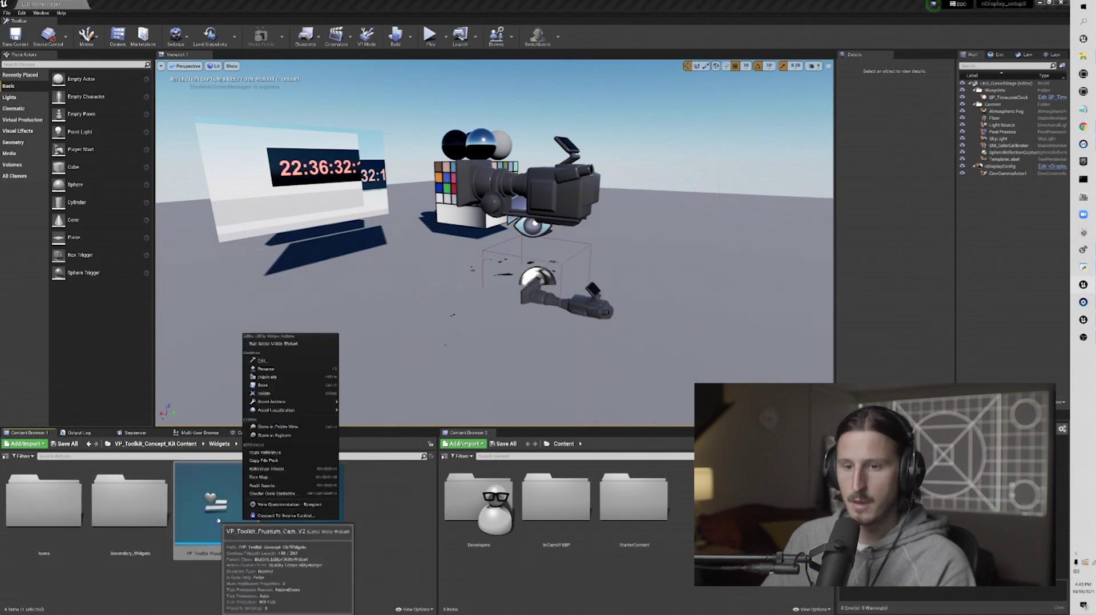
pyautogui.click(182, 467)
pyautogui.click(155, 445)
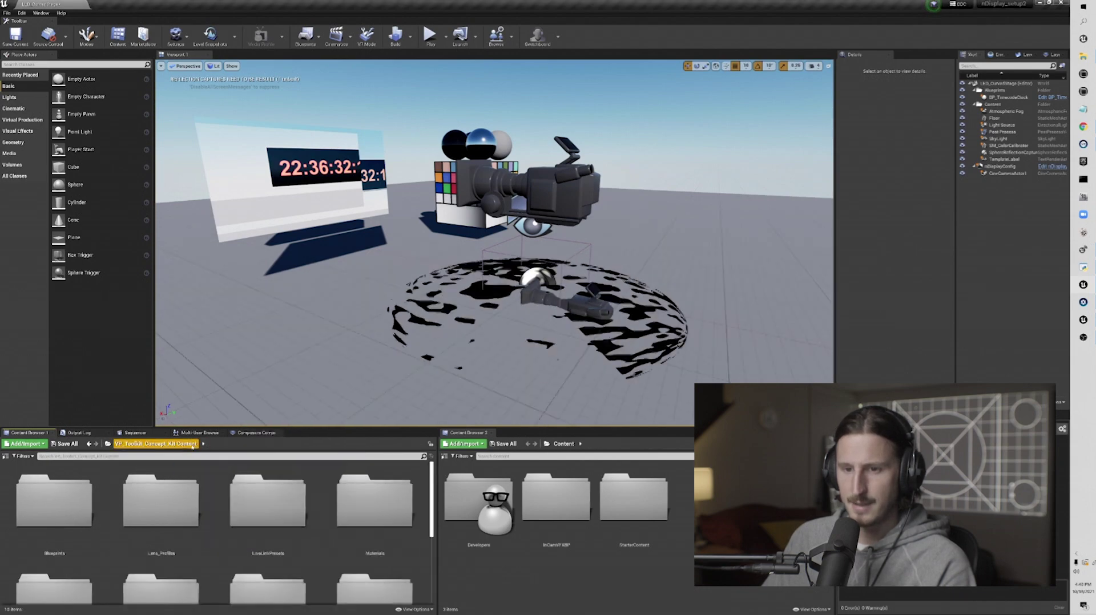
pyautogui.scroll(-2, 166, 525)
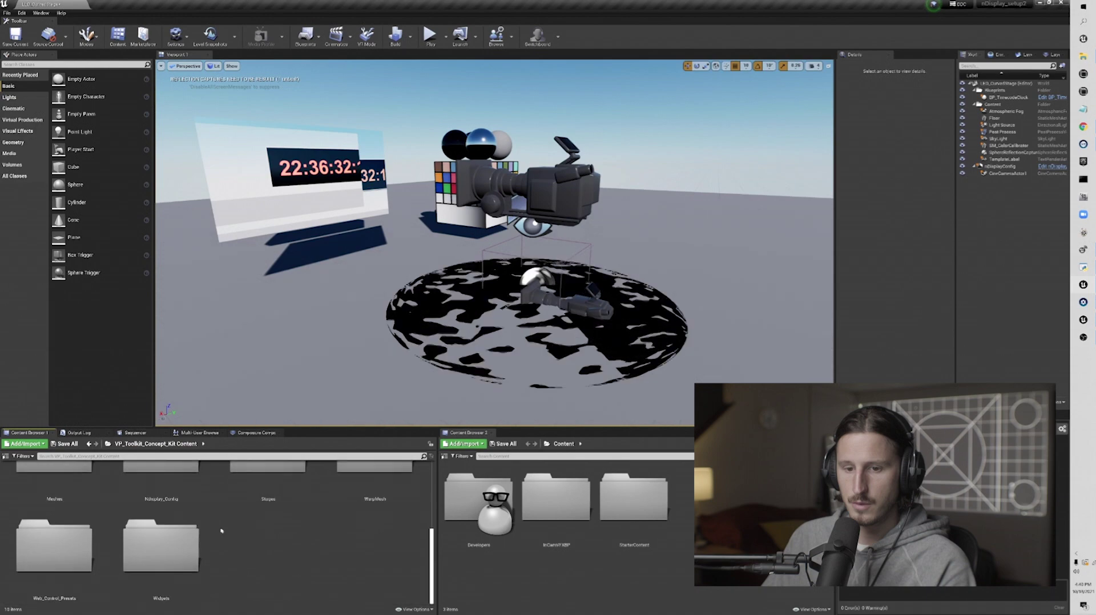
pyautogui.doubleClick(169, 557)
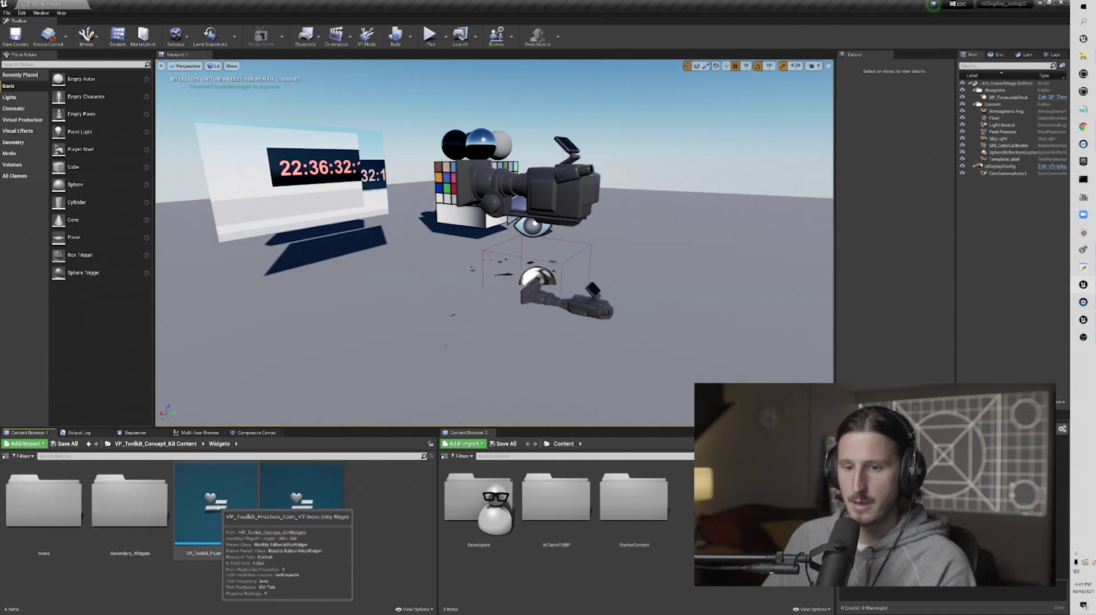
pyautogui.click(298, 520)
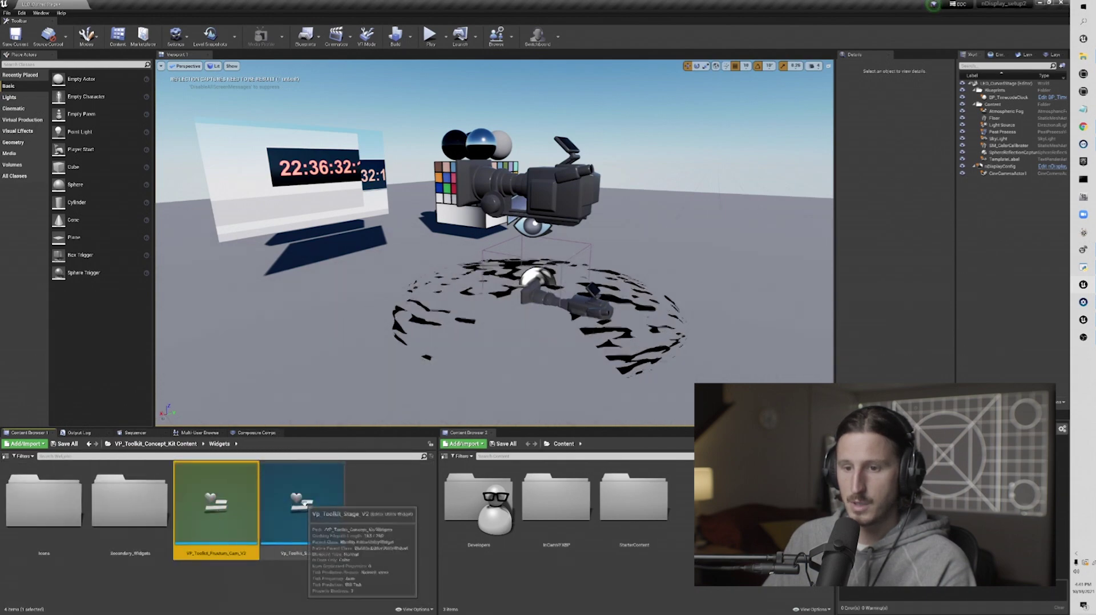
pyautogui.rightClick(218, 514)
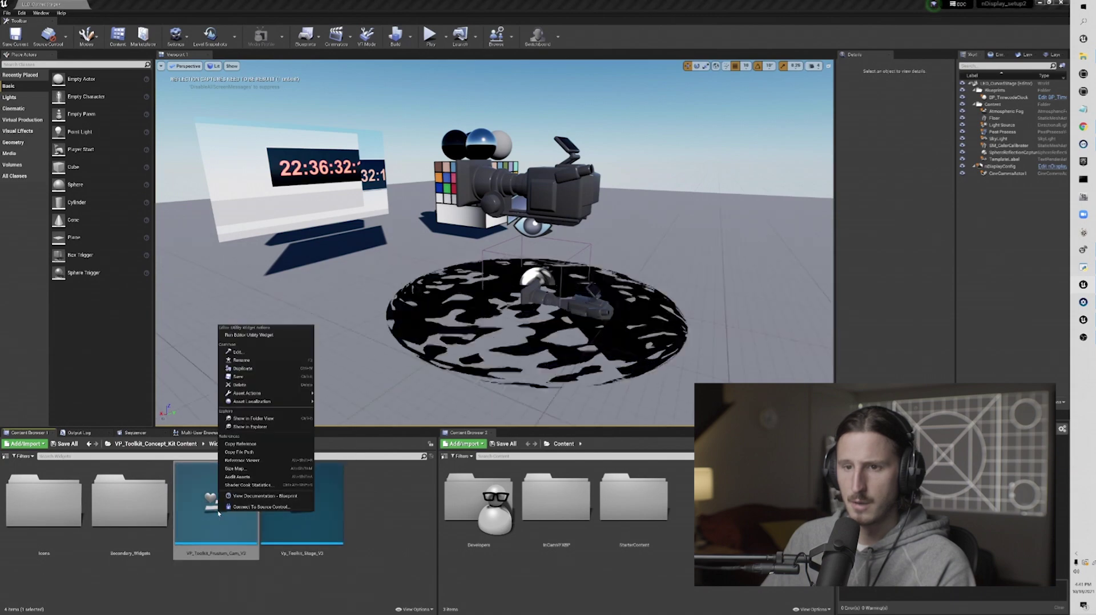
pyautogui.click(245, 335)
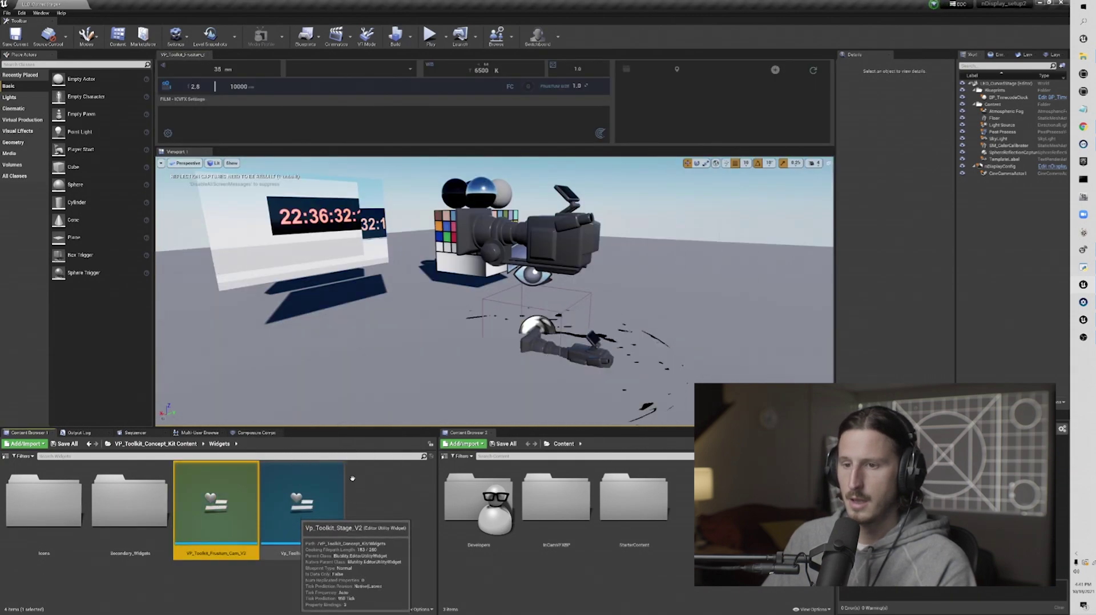
# Run Vp_Toolkit_Stage_V2, dock its panel beside the viewport, and make both taller.
pyautogui.rightClick(321, 480)
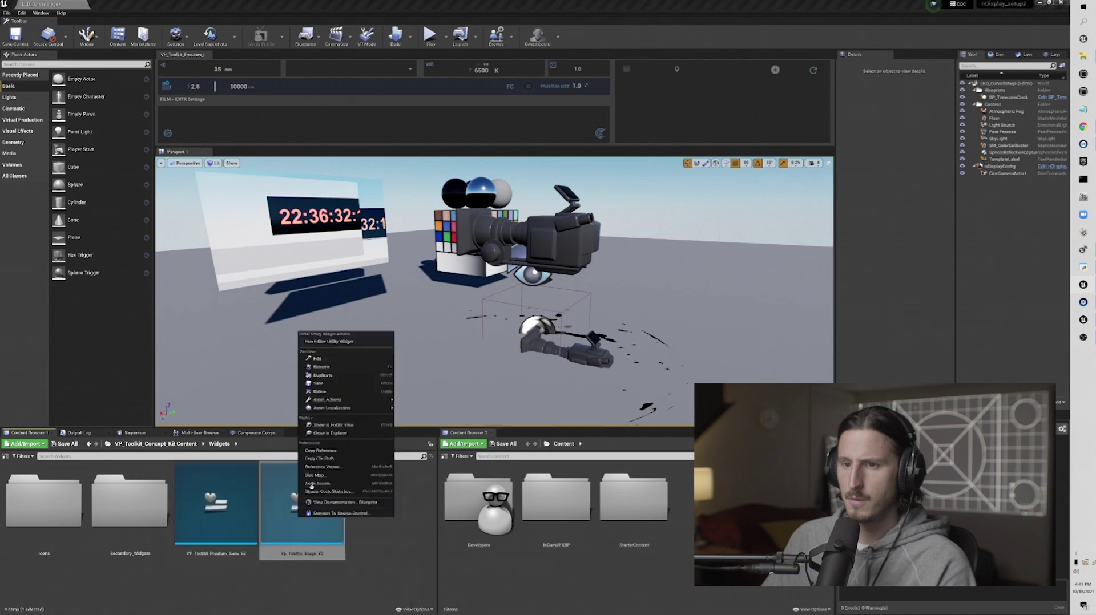
pyautogui.click(325, 355)
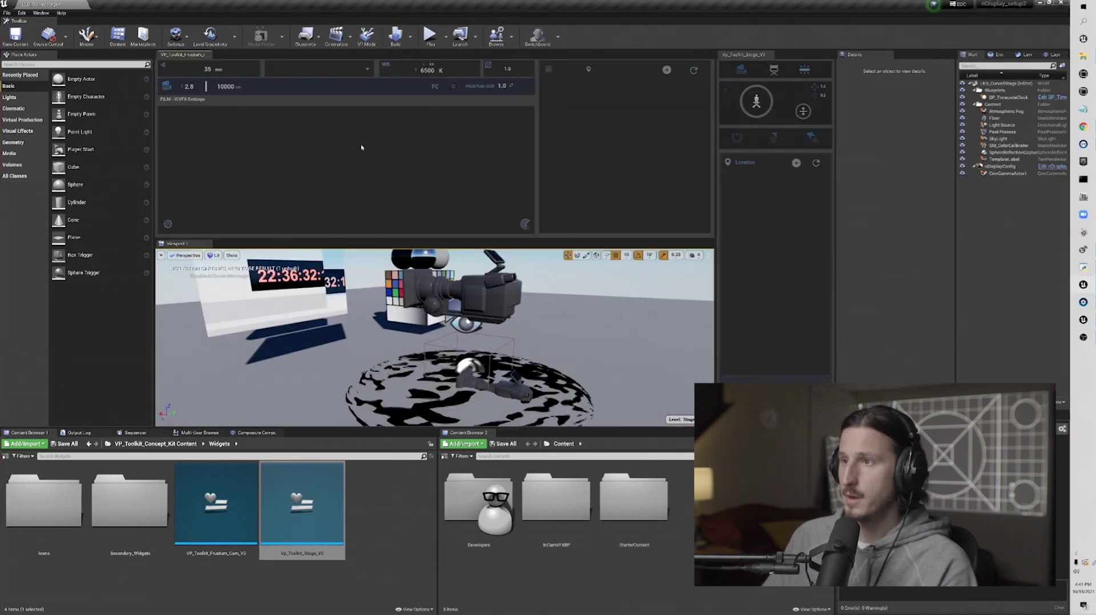
pyautogui.moveTo(761, 54); pyautogui.dragTo(706, 291)
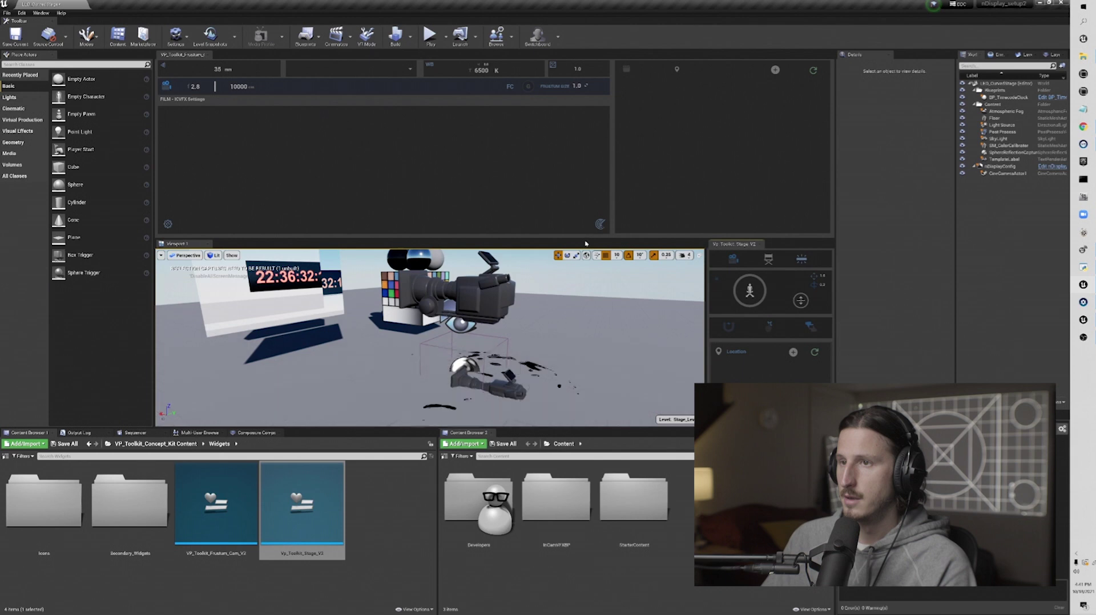
pyautogui.moveTo(585, 242); pyautogui.dragTo(598, 142)
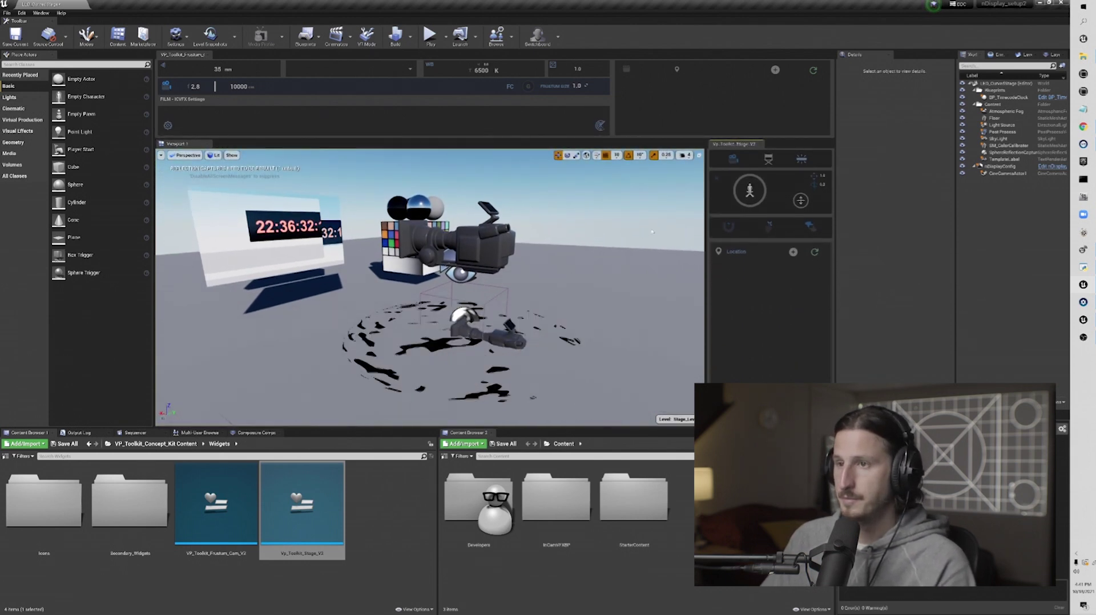